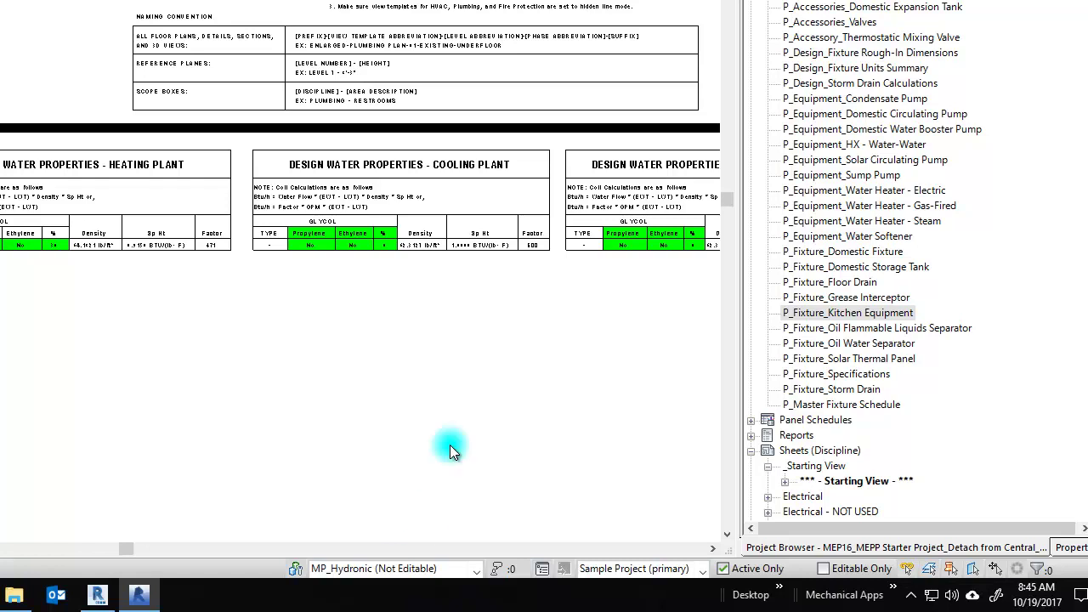
Step: Review the project's global parameters and close their dialog unchanged
scroll(85, 387, "down", 3)
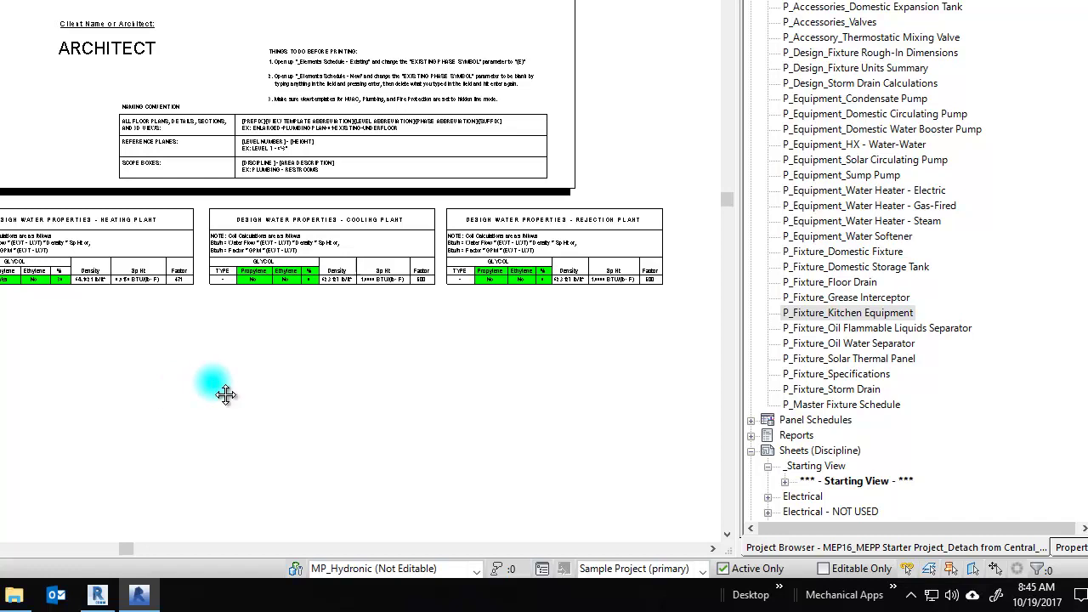
middle_click_drag(213, 382, 179, 393)
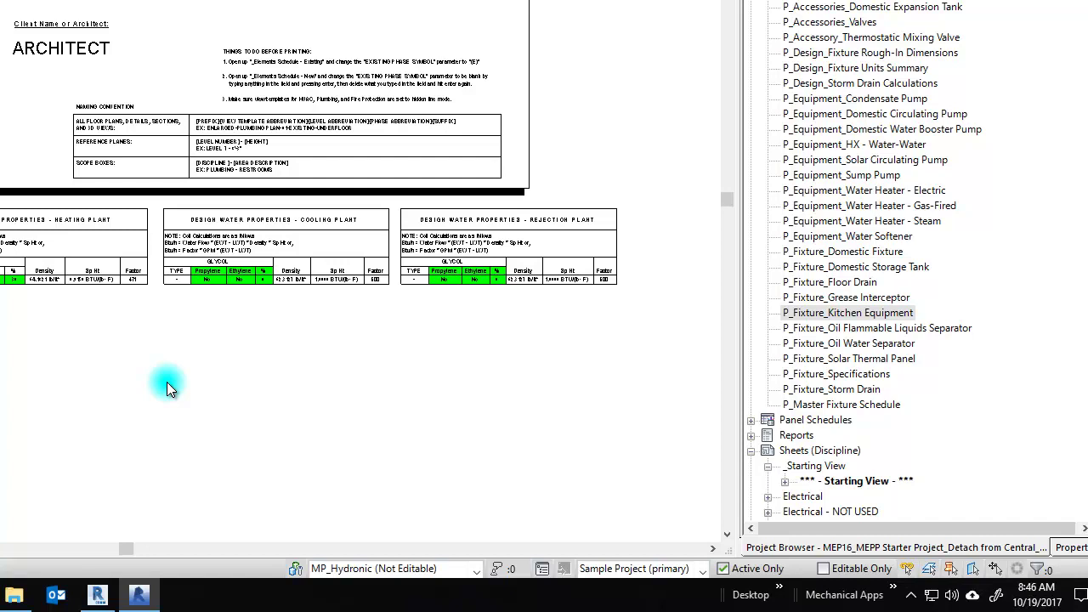
scroll(160, 381, "up", 3)
scroll(164, 310, "down", 1)
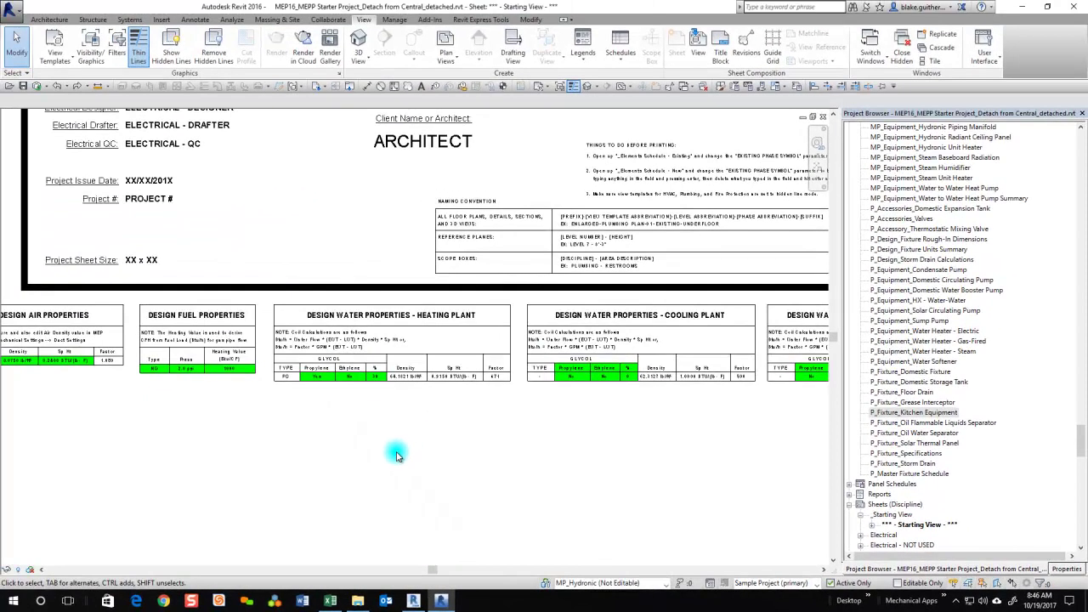
middle_click_drag(359, 439, 435, 427)
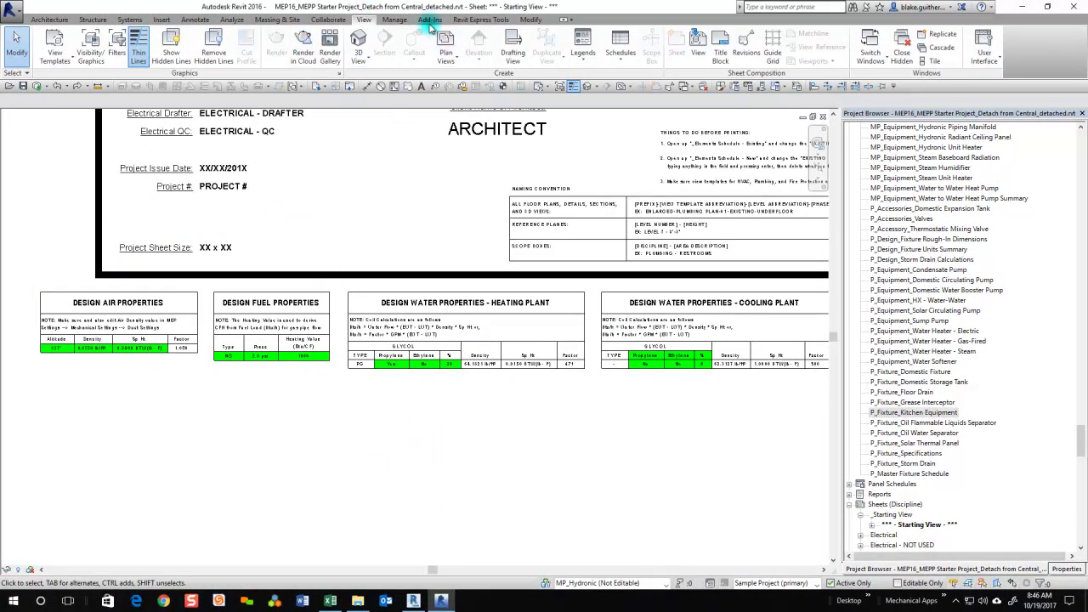
left_click(390, 22)
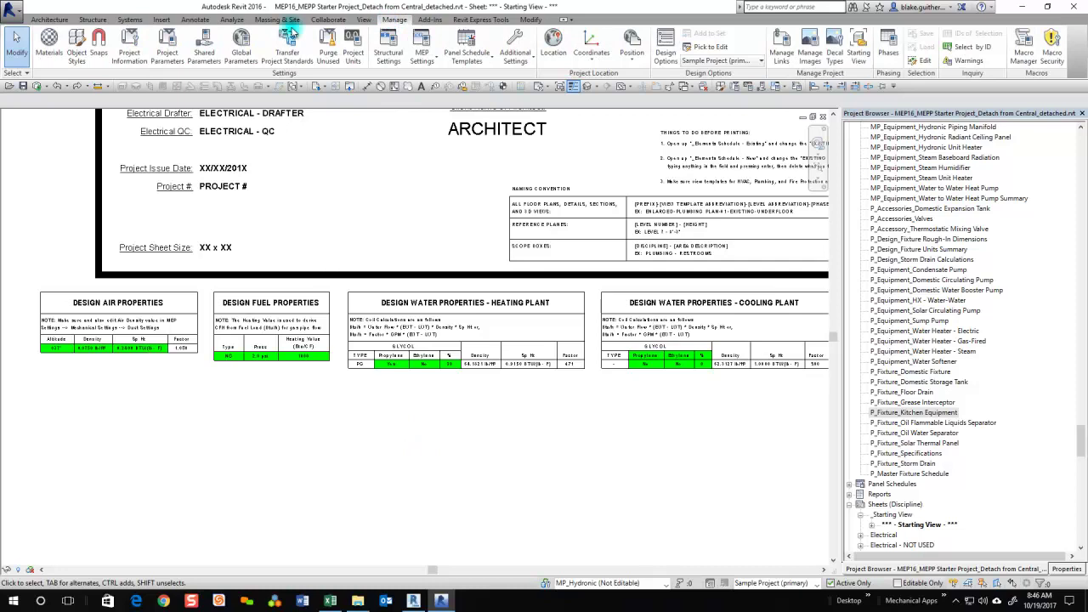
left_click(242, 47)
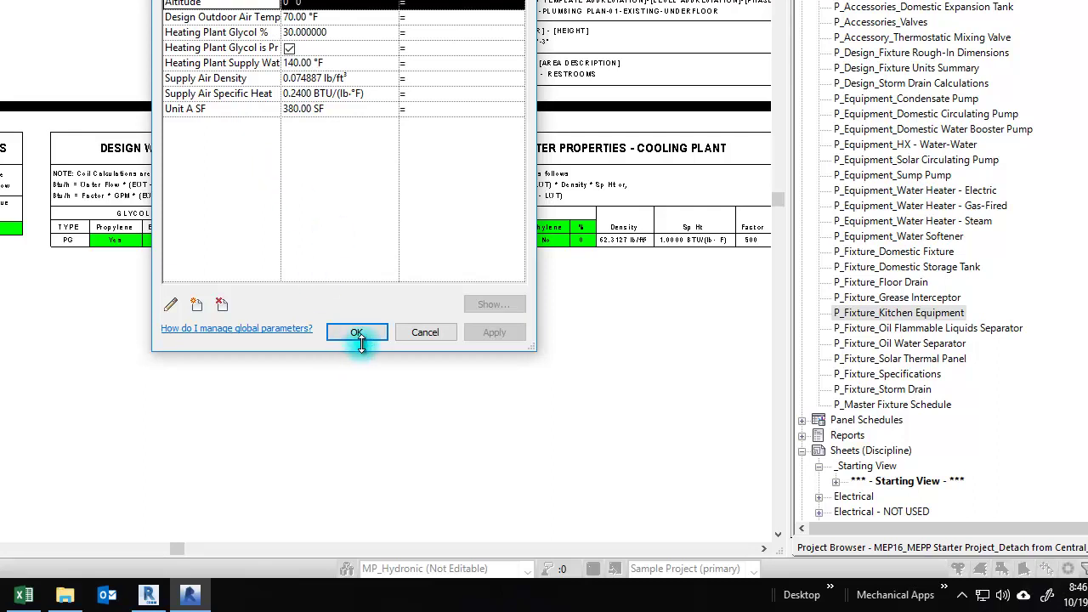
left_click(370, 332)
Step: Examine the Design Air Properties and Design Water Properties - Heating Plant tables on the Starting View sheet, including the editable green cells
middle_click_drag(55, 331, 149, 325)
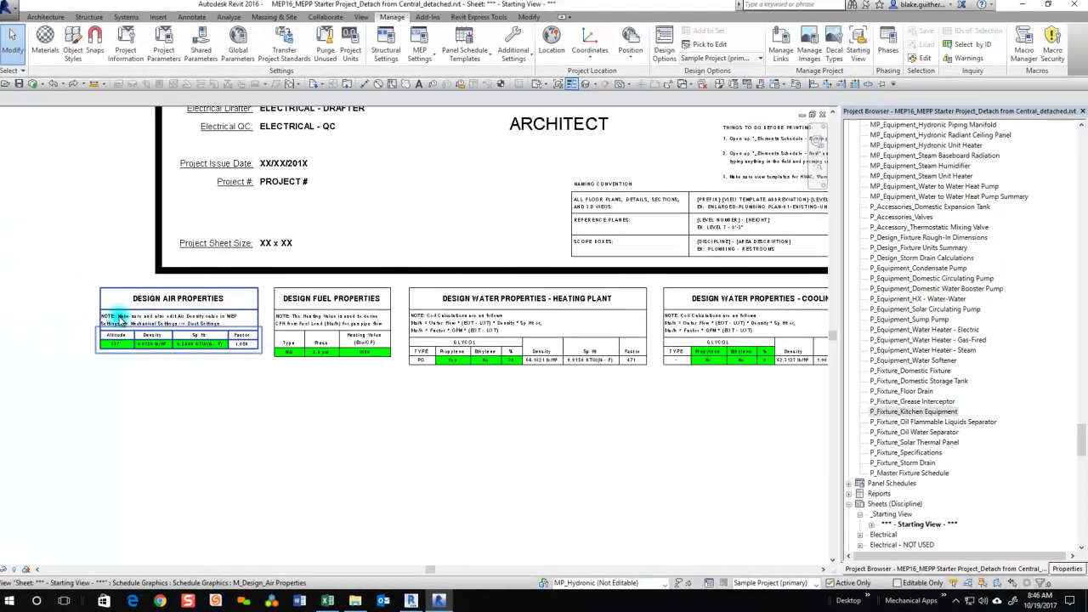
scroll(118, 315, "up", 3)
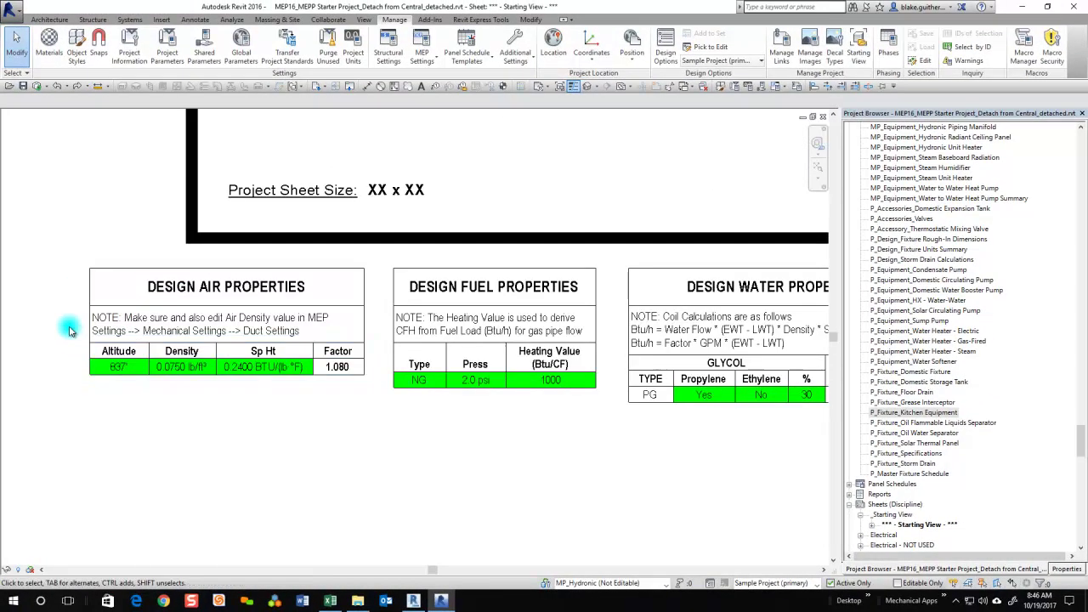
scroll(71, 331, "down", 1)
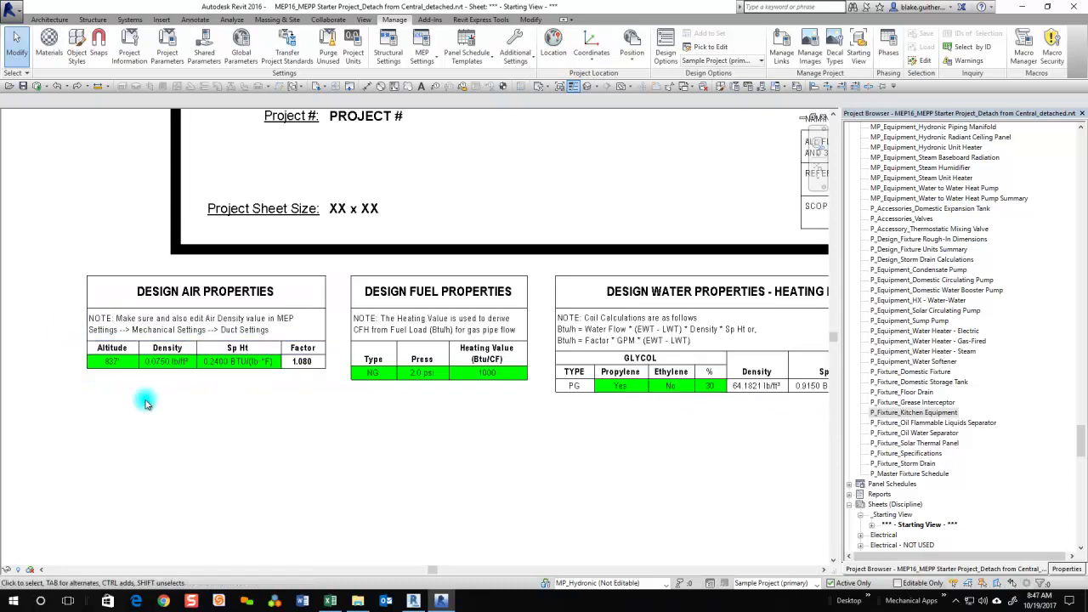
scroll(118, 393, "down", 1)
scroll(659, 423, "up", 3)
middle_click_drag(638, 451, 403, 441)
scroll(313, 416, "down", 1)
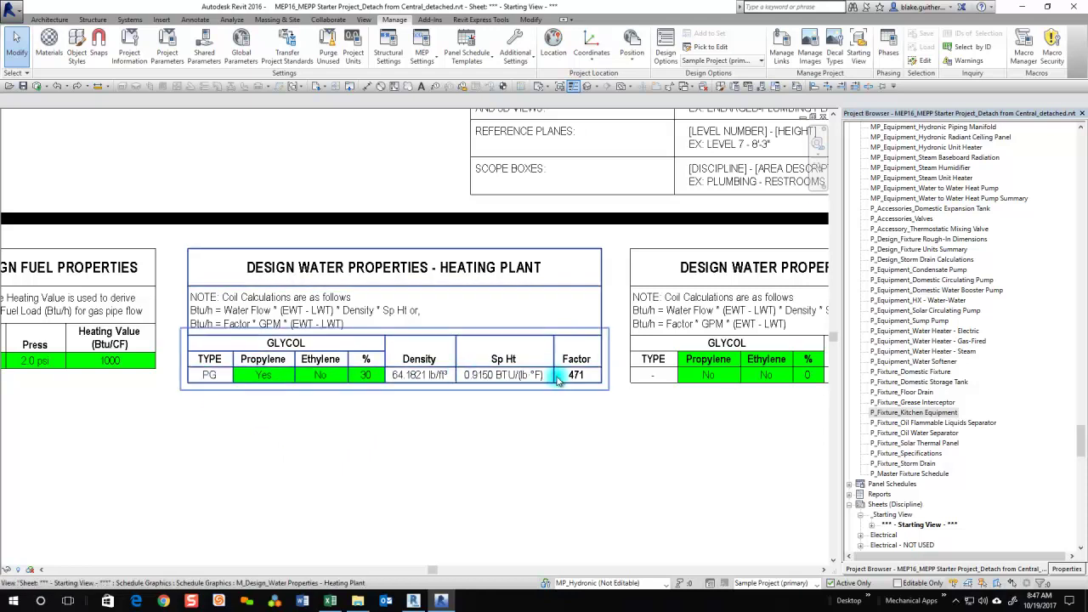
scroll(277, 421, "down", 2)
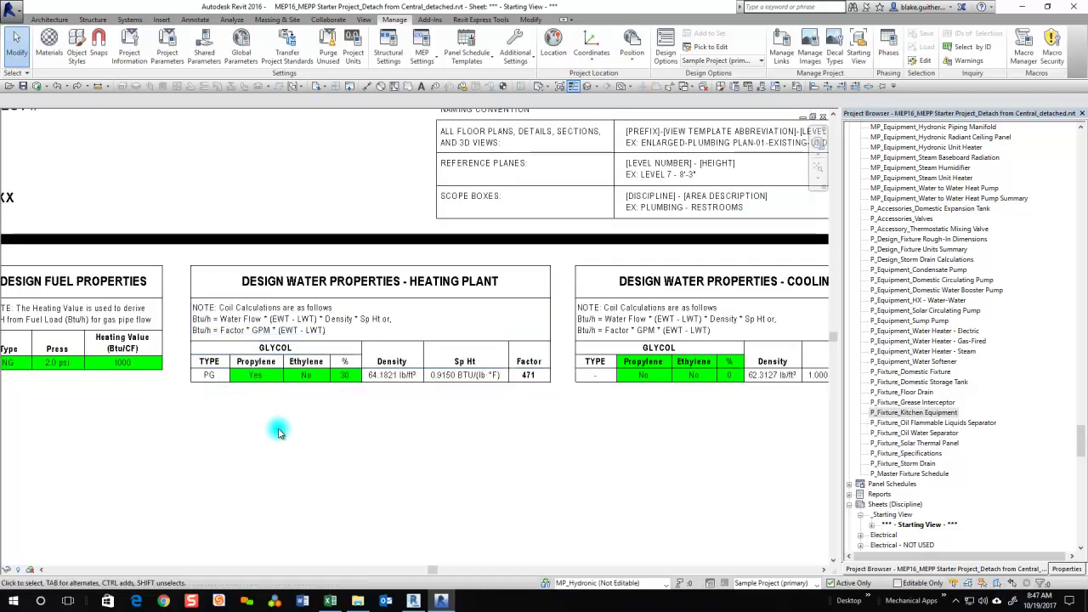
scroll(244, 364, "up", 3)
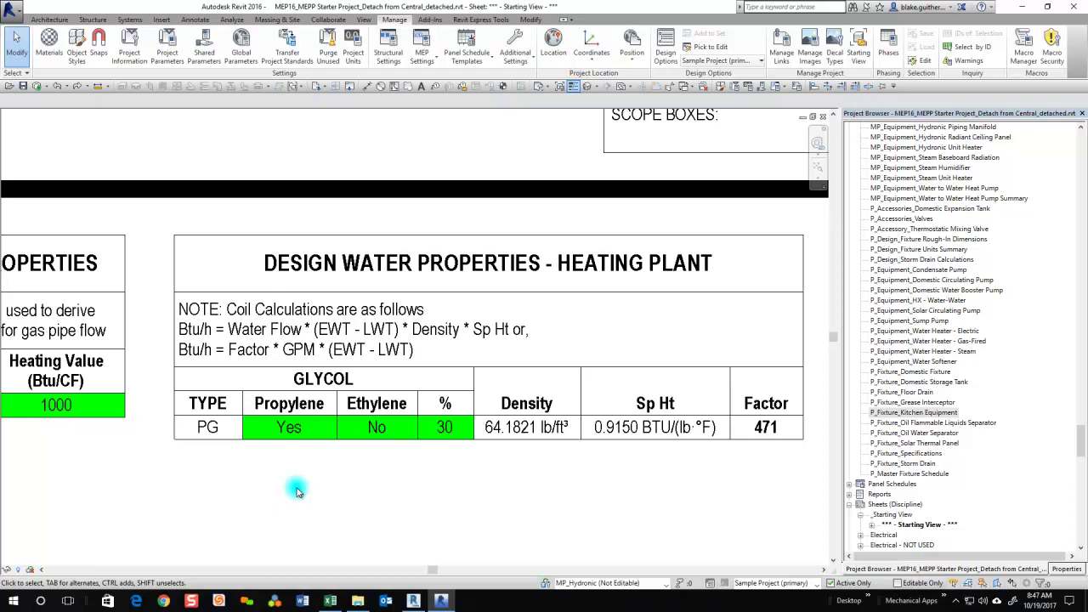
scroll(298, 491, "down", 5)
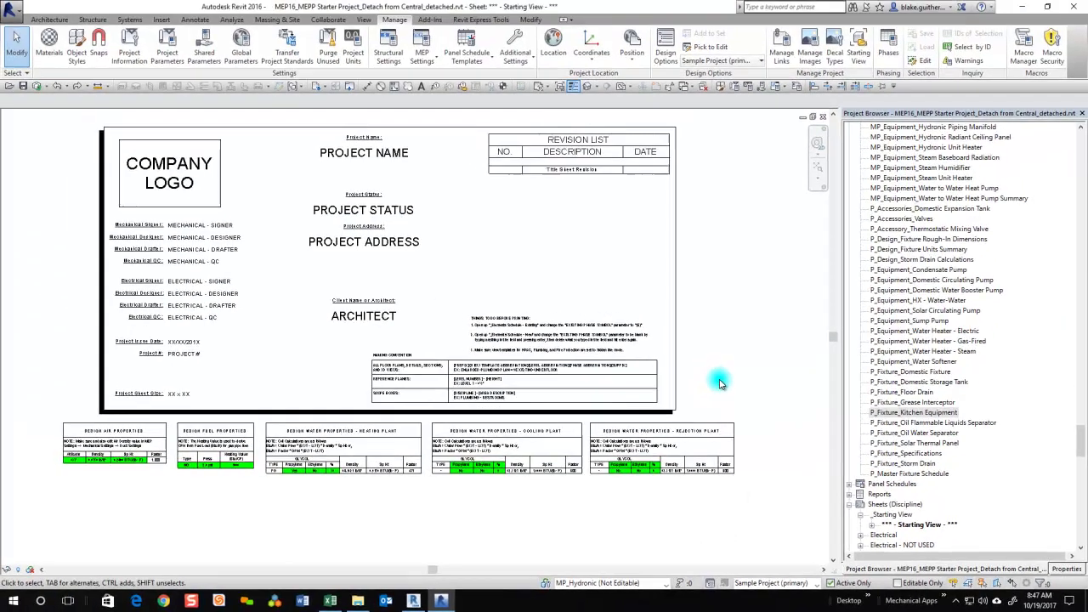
Step: Open the Design Air Properties schedule from its table on the Starting View sheet
scroll(60, 472, "up", 5)
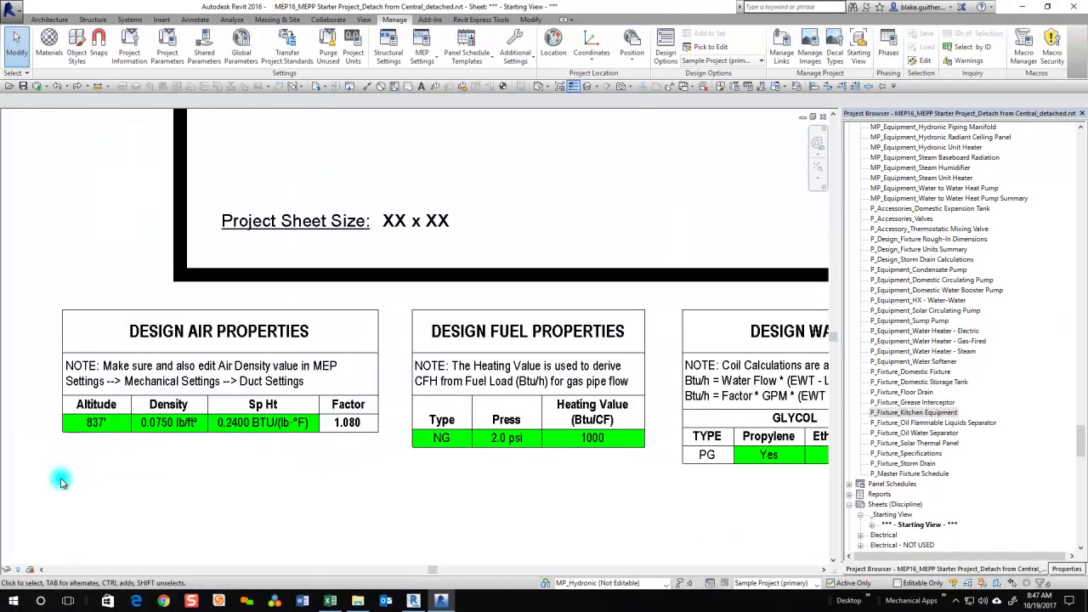
middle_click_drag(112, 496, 204, 467)
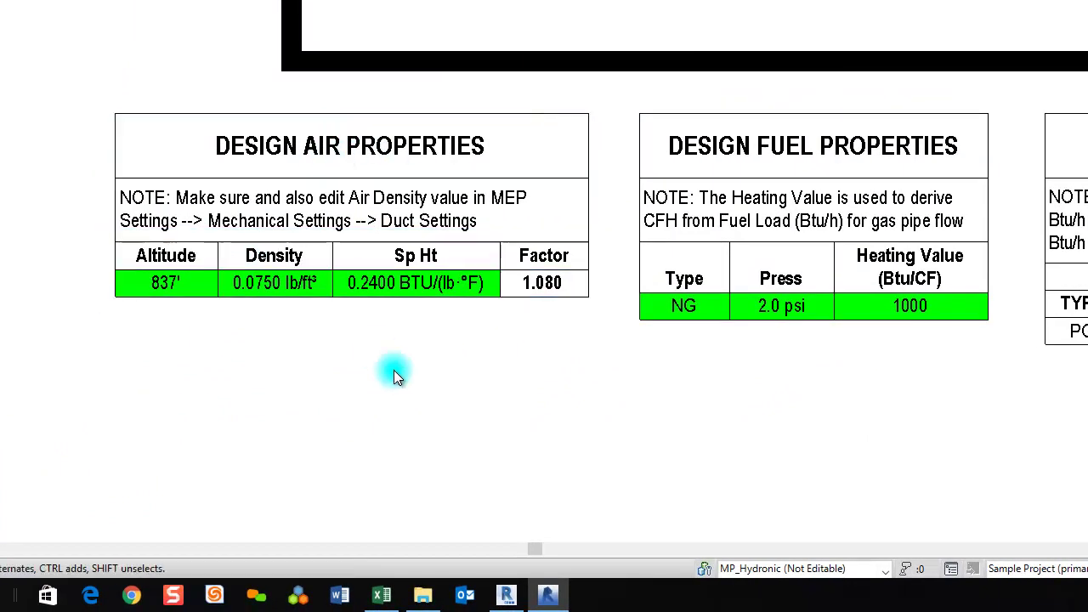
middle_click_drag(425, 368, 226, 371)
scroll(175, 377, "down", 1)
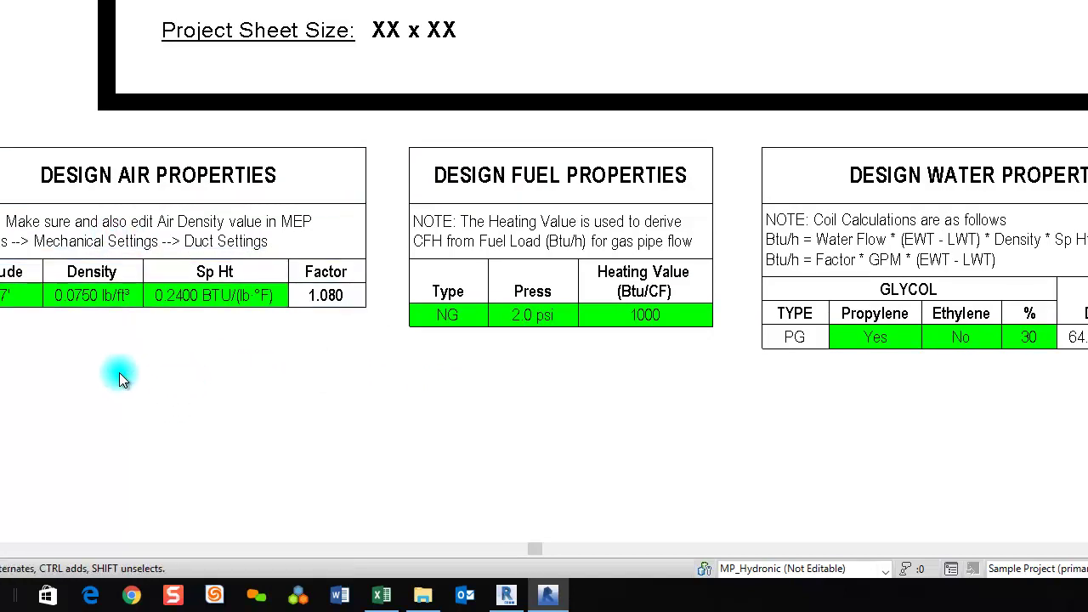
middle_click_drag(127, 382, 215, 380)
scroll(131, 369, "up", 1)
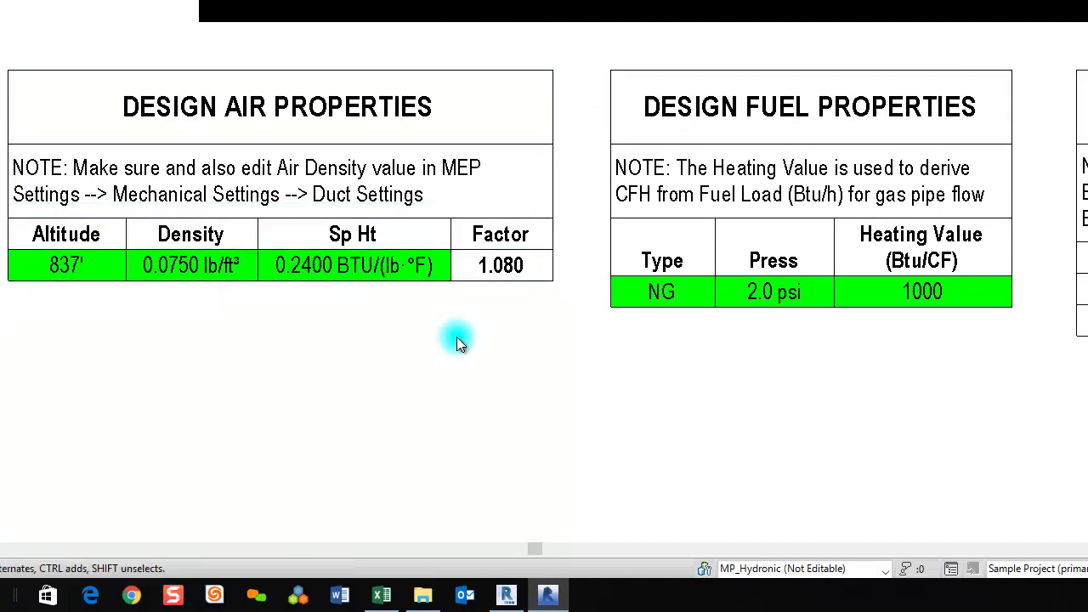
middle_click_drag(400, 387, 526, 358)
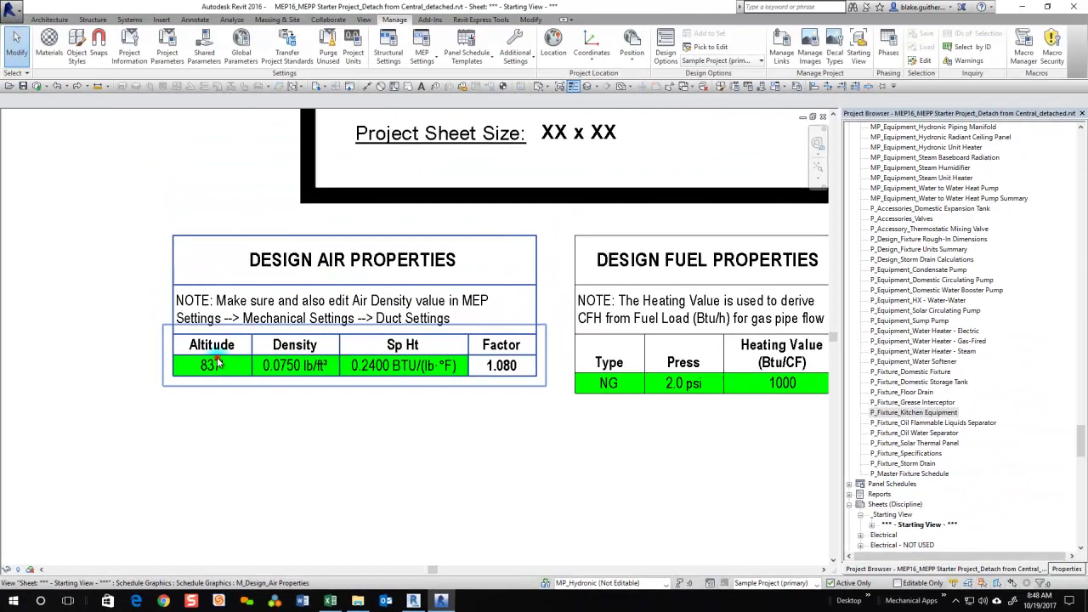
right_click(213, 336)
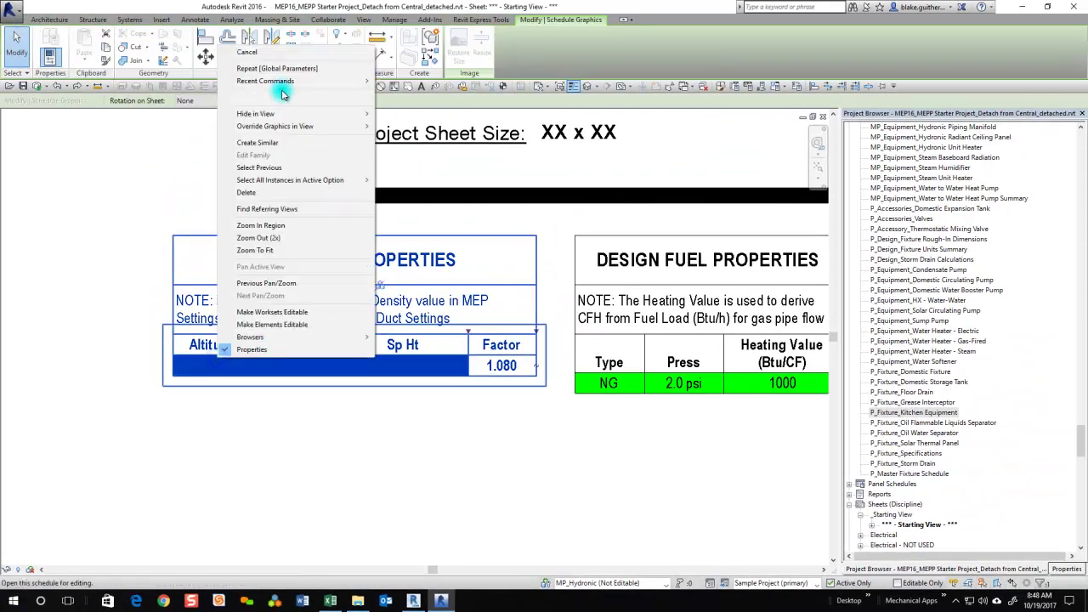
left_click(285, 98)
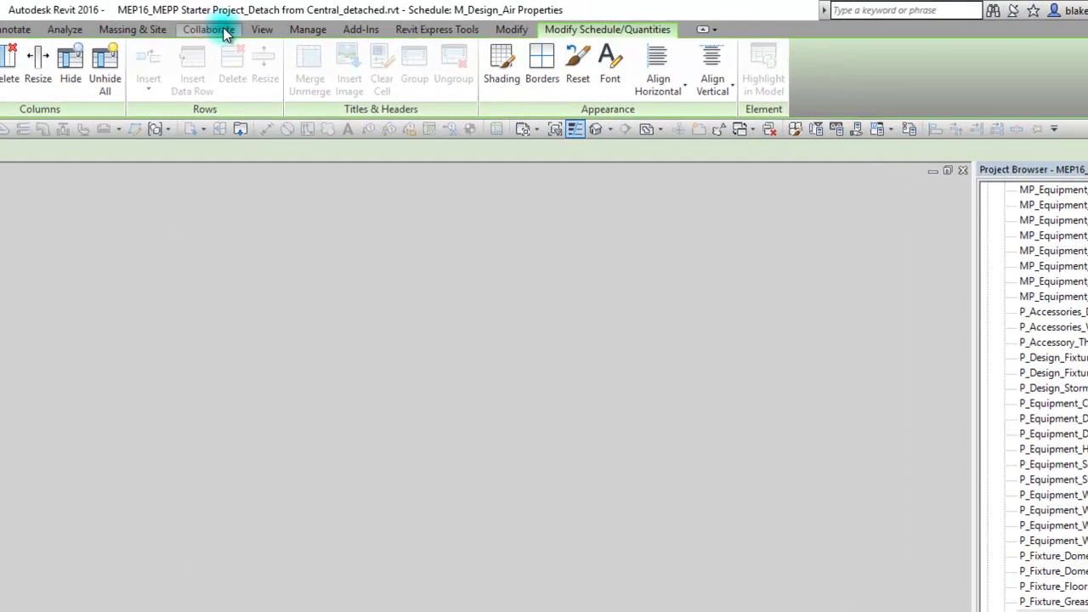
Step: Check the Air Density entry under Duct Settings in Mechanical Settings, and return from the air properties schedule to the sheet
left_click(307, 31)
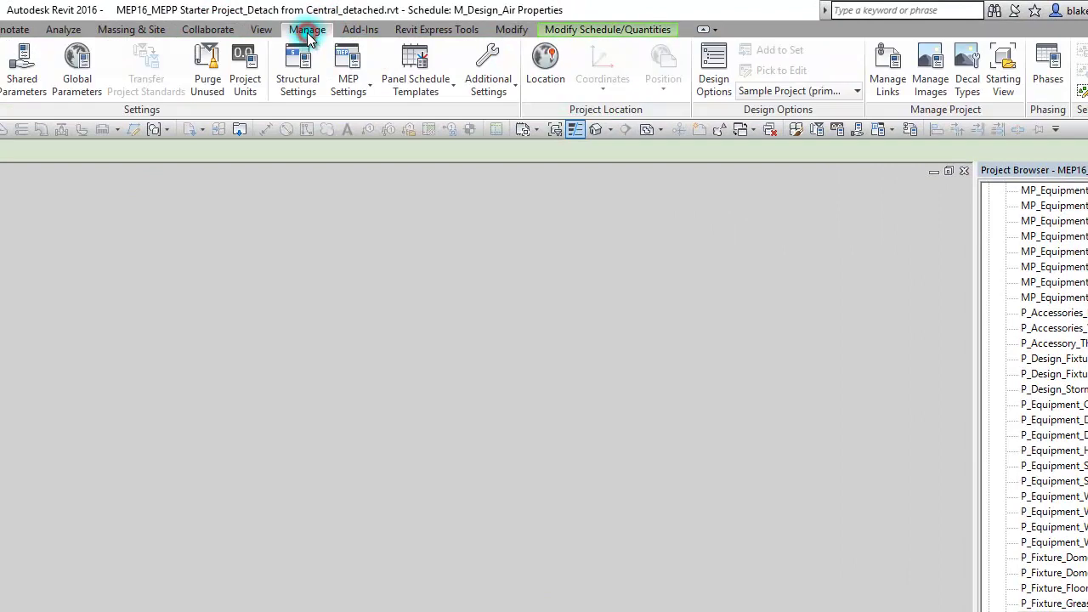
left_click(341, 90)
left_click(303, 118)
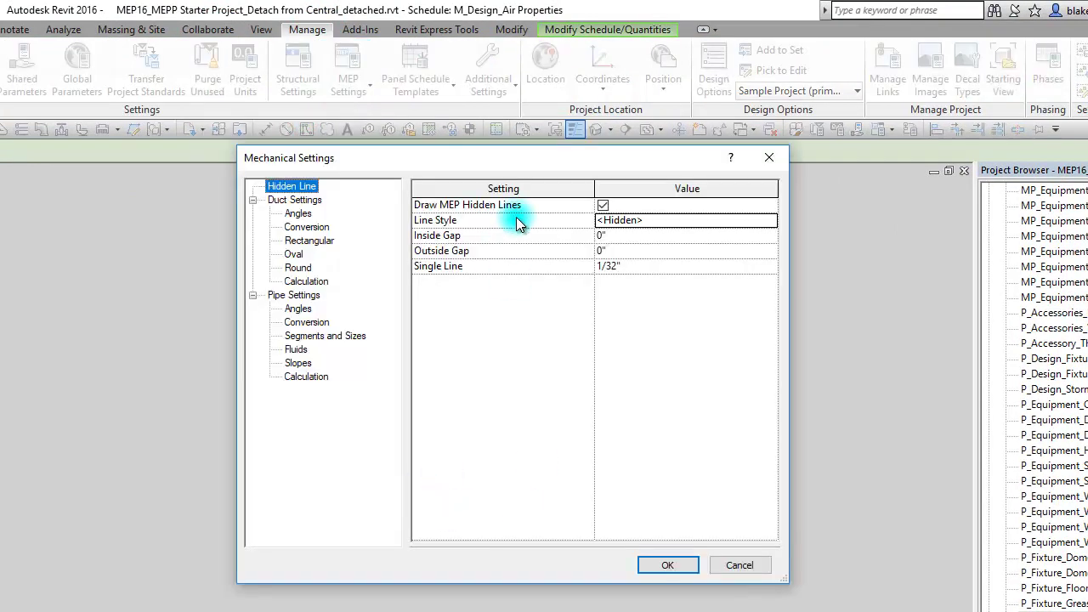
left_click_drag(369, 156, 133, 177)
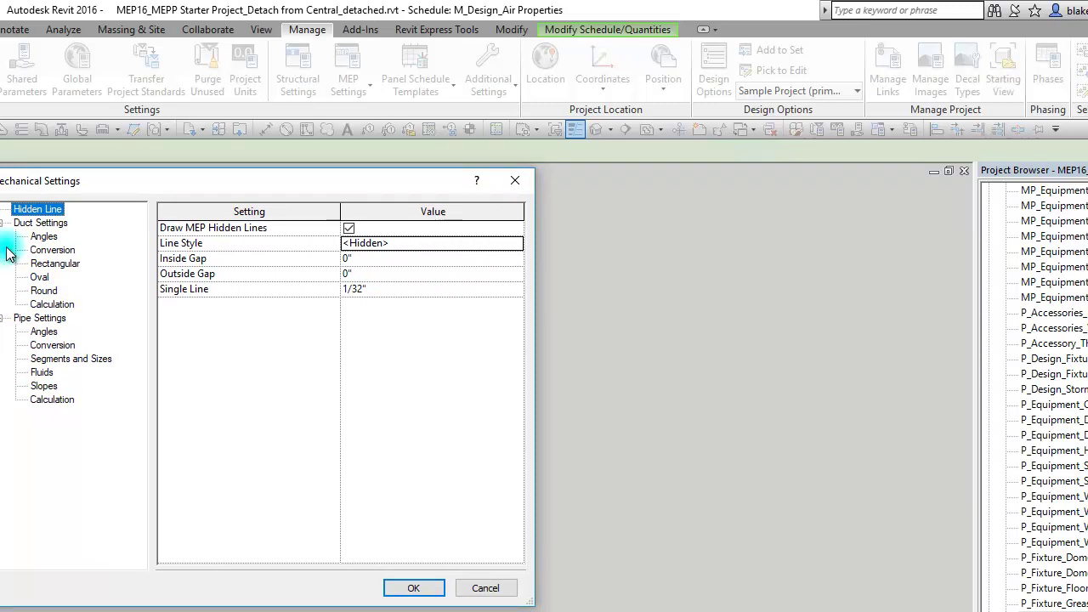
left_click(57, 222)
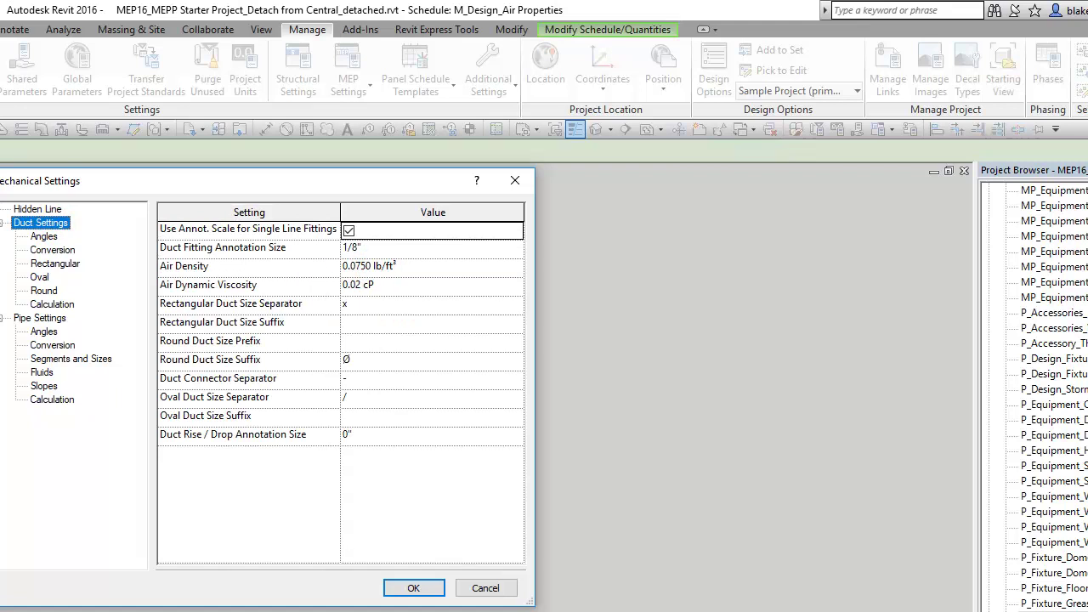
left_click(409, 266)
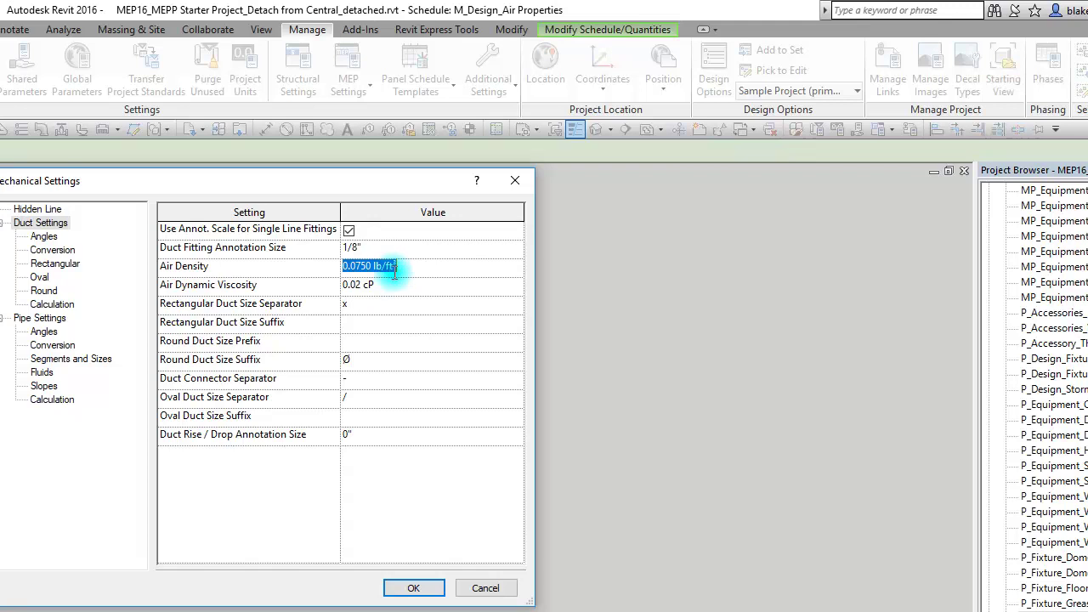
left_click(425, 588)
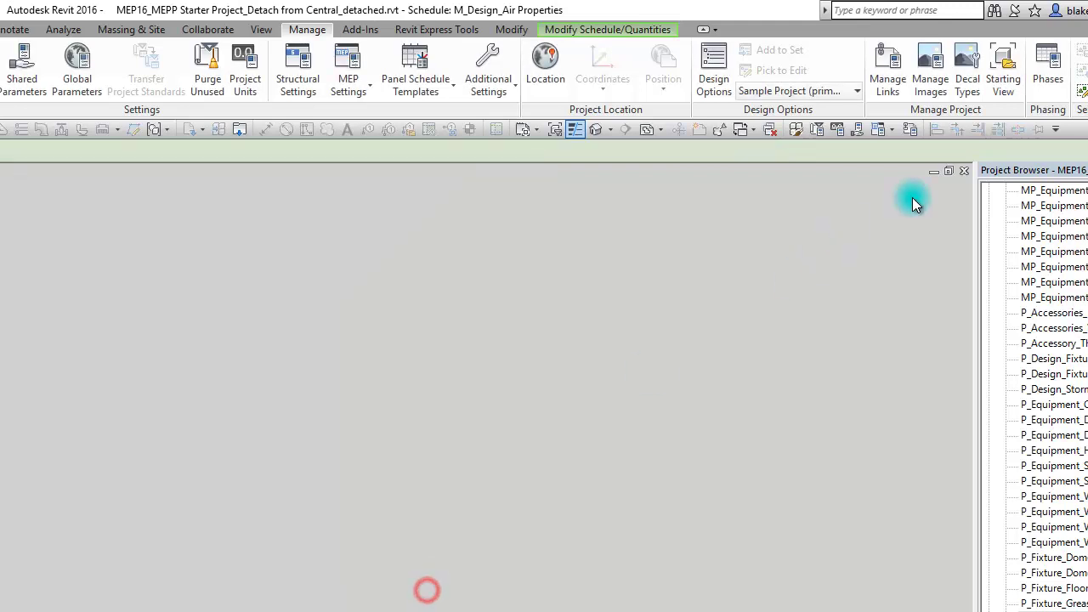
left_click(963, 171)
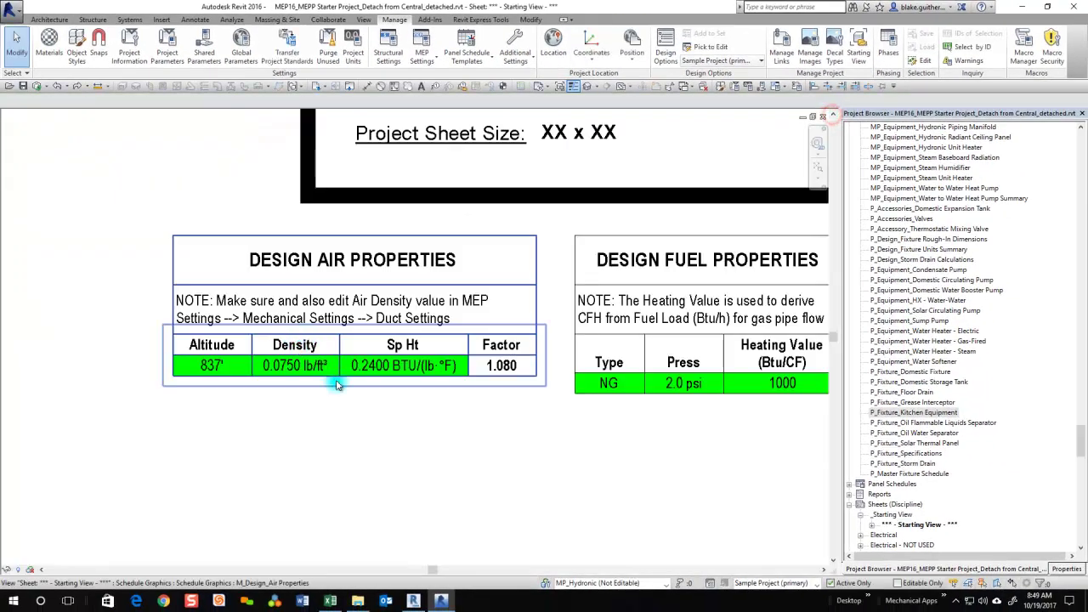
Step: Examine the Design Fuel Properties table's Type, Press and Heating Value columns on the Starting View sheet
scroll(337, 385, "down", 3)
scroll(481, 396, "up", 3)
left_click(479, 413)
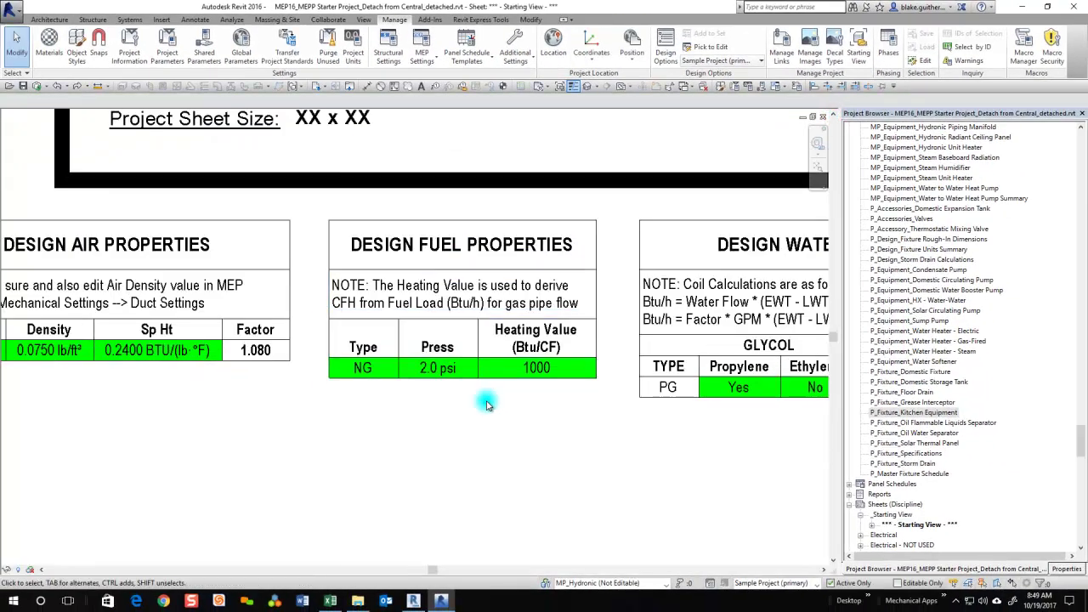
scroll(476, 414, "down", 2)
scroll(526, 441, "up", 2)
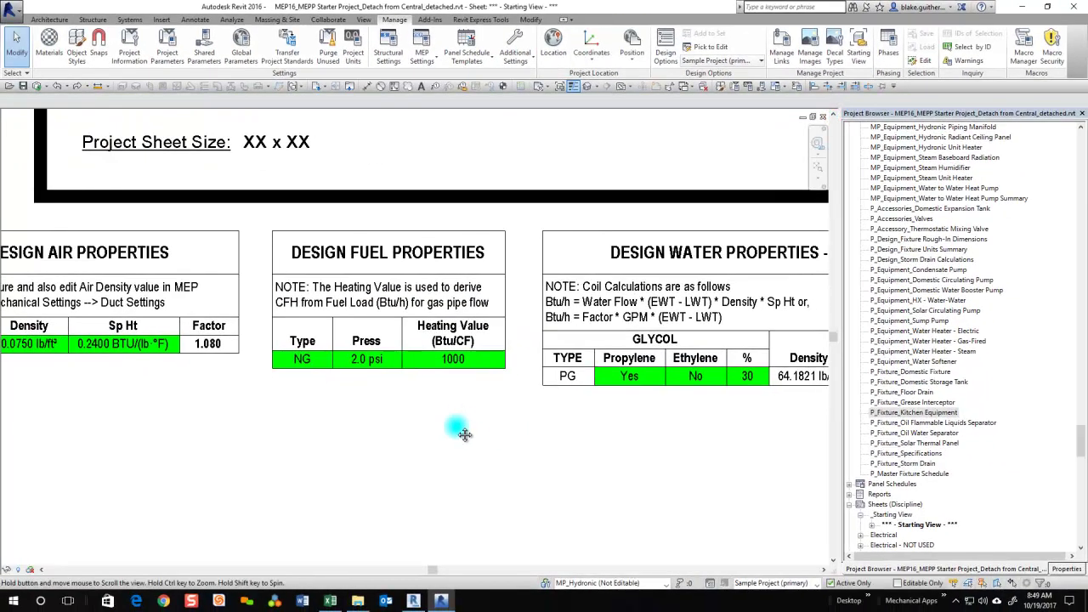
scroll(414, 394, "up", 1)
scroll(307, 372, "up", 1)
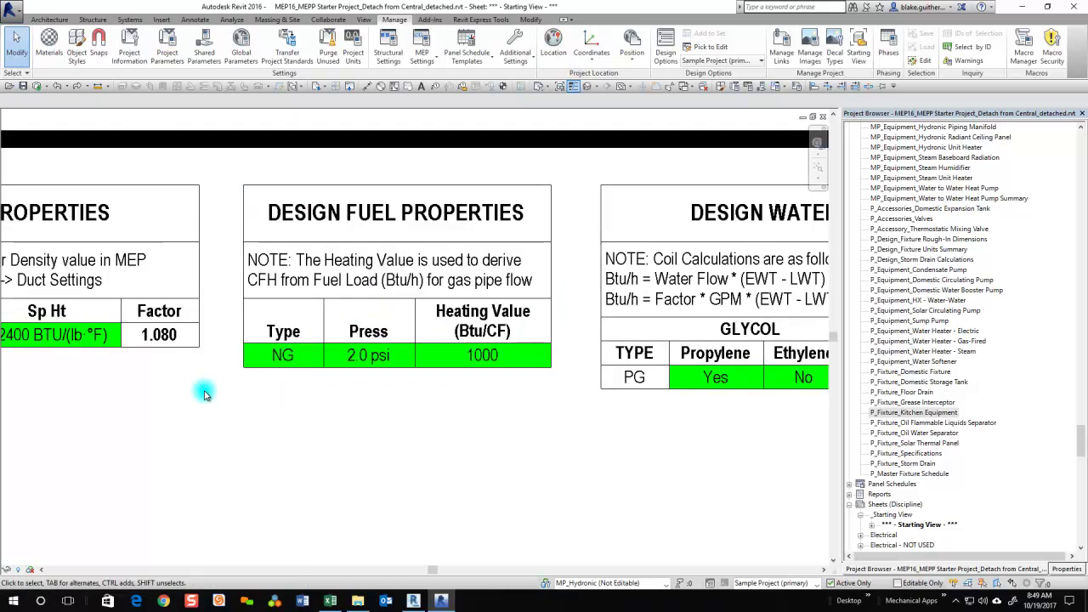
scroll(205, 391, "down", 1)
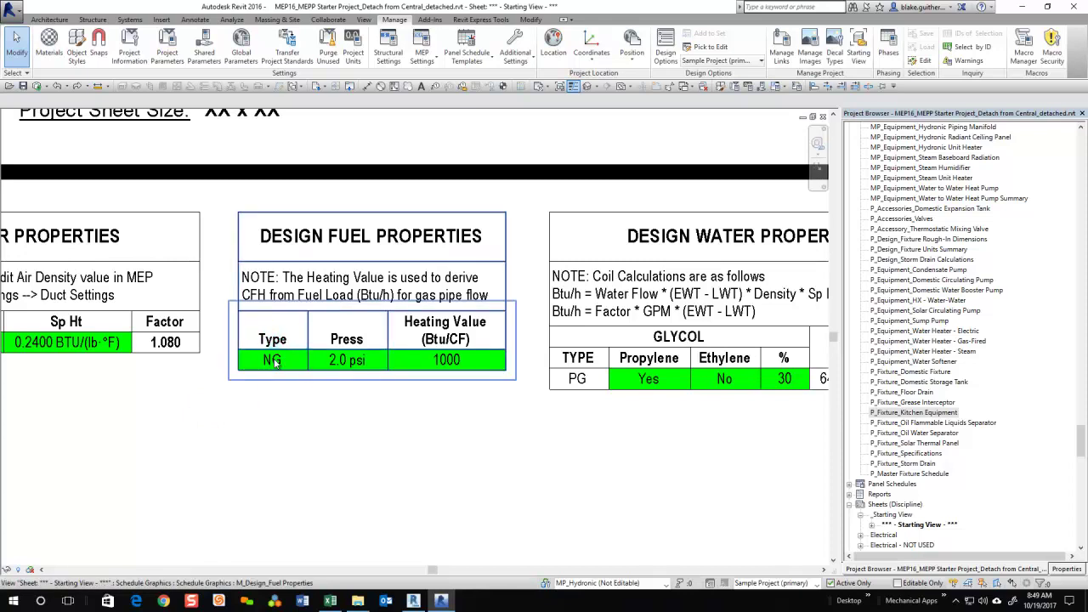
left_click(347, 339)
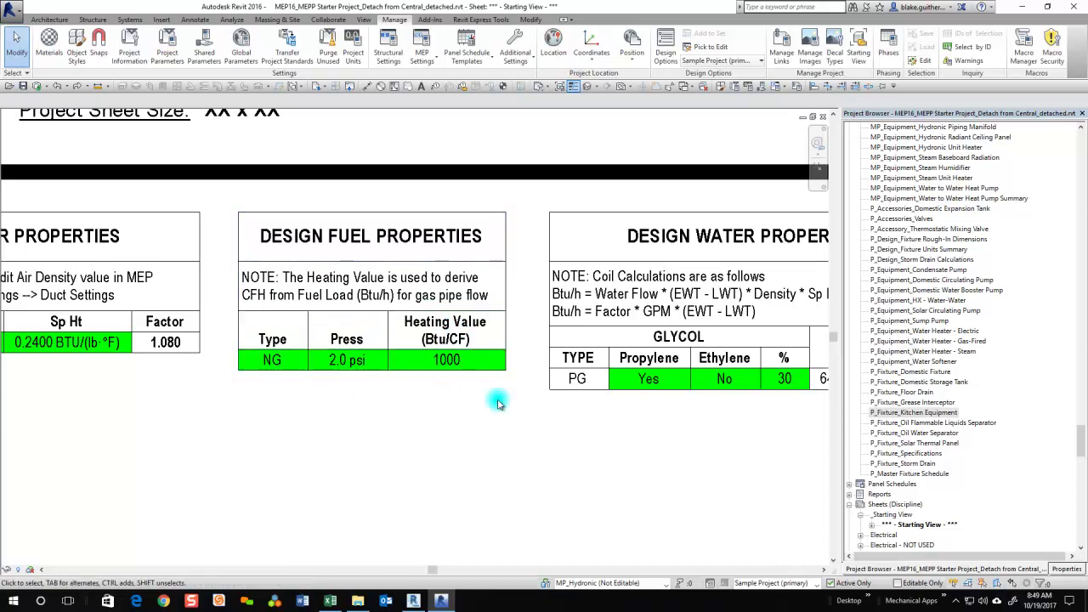
left_click(291, 433)
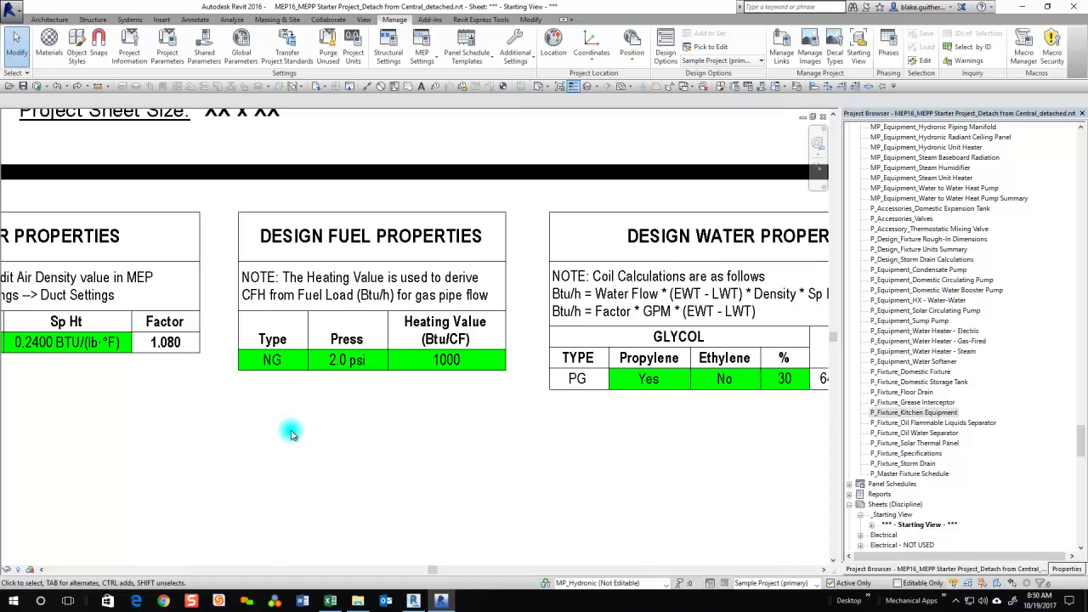
Step: Open the Design Fuel Properties schedule from the sheet and set its Press value to 5 psi for all elements of the type
left_click(347, 344)
right_click(347, 345)
left_click(406, 87)
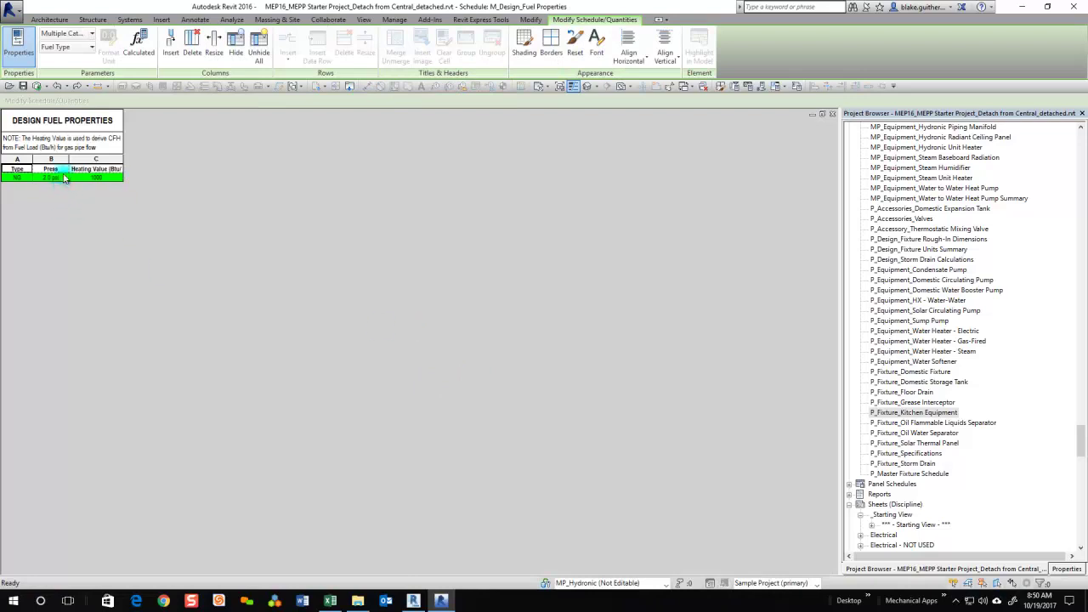
left_click(55, 177)
type("5")
key("Return")
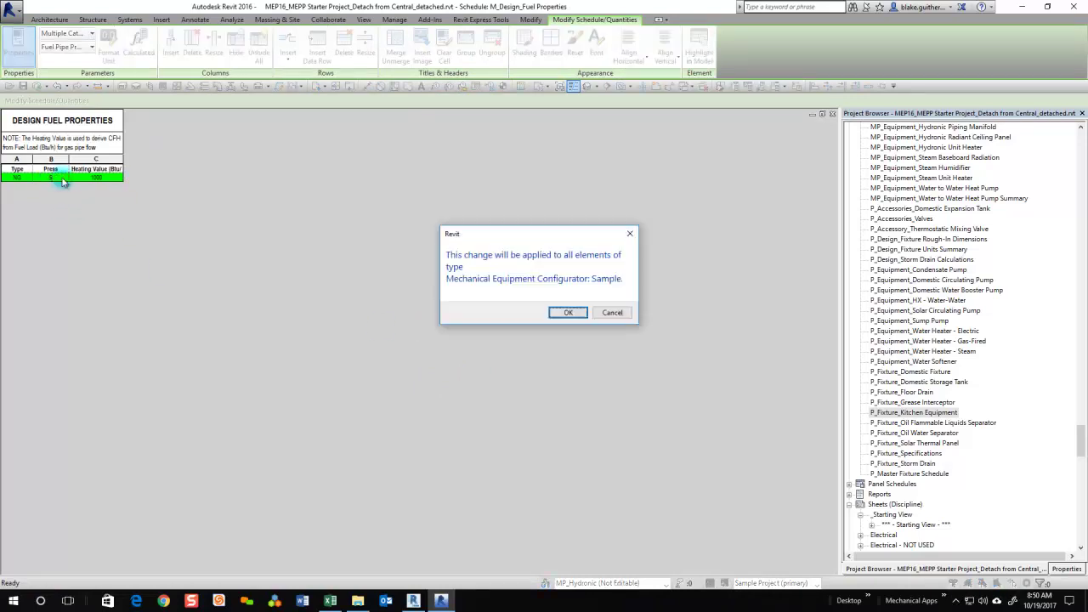
left_click(567, 312)
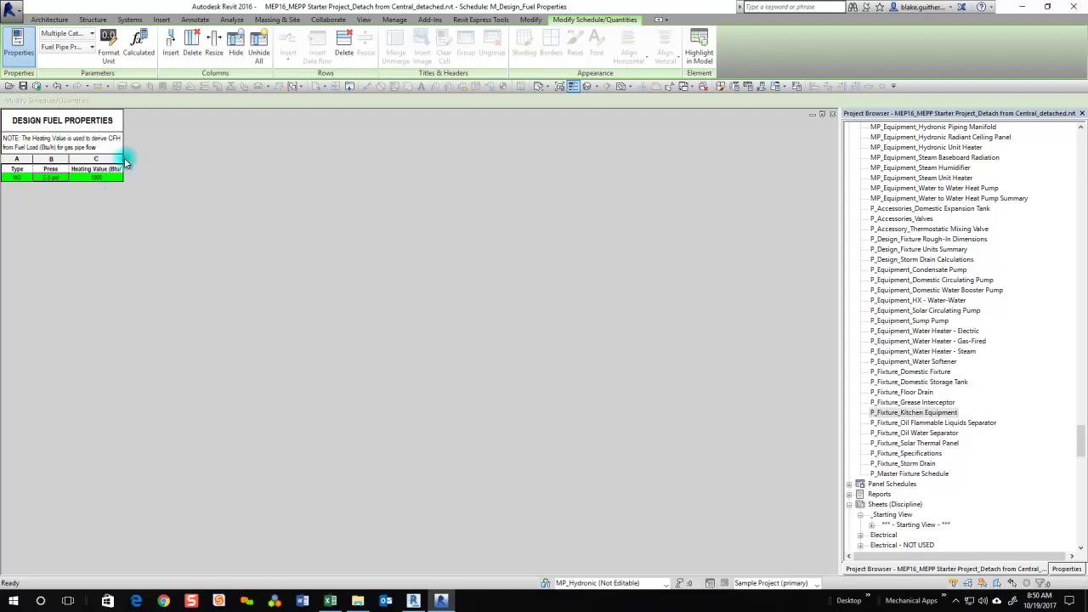
Step: Widen the Heating Value column in the fuel properties schedule to fit its full header, and return to the sheet
left_click_drag(122, 159, 143, 159)
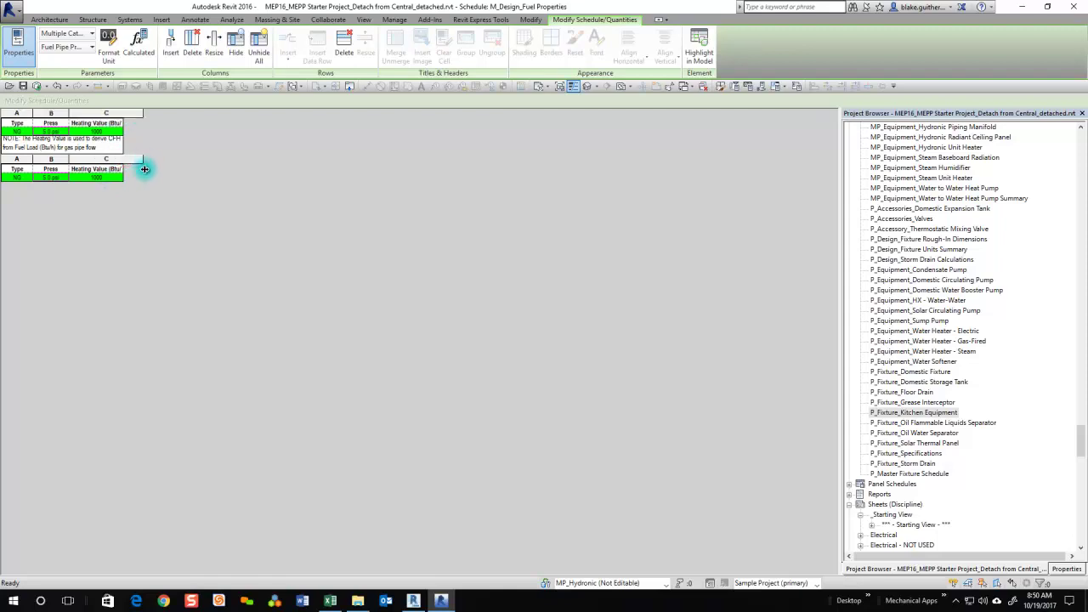
left_click(131, 169)
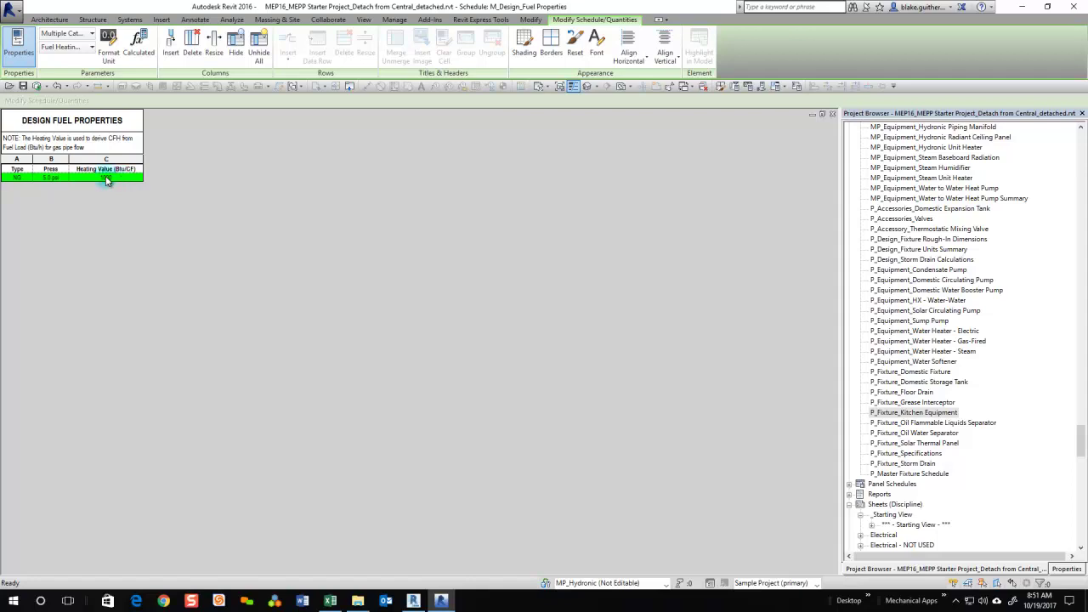
left_click(17, 175)
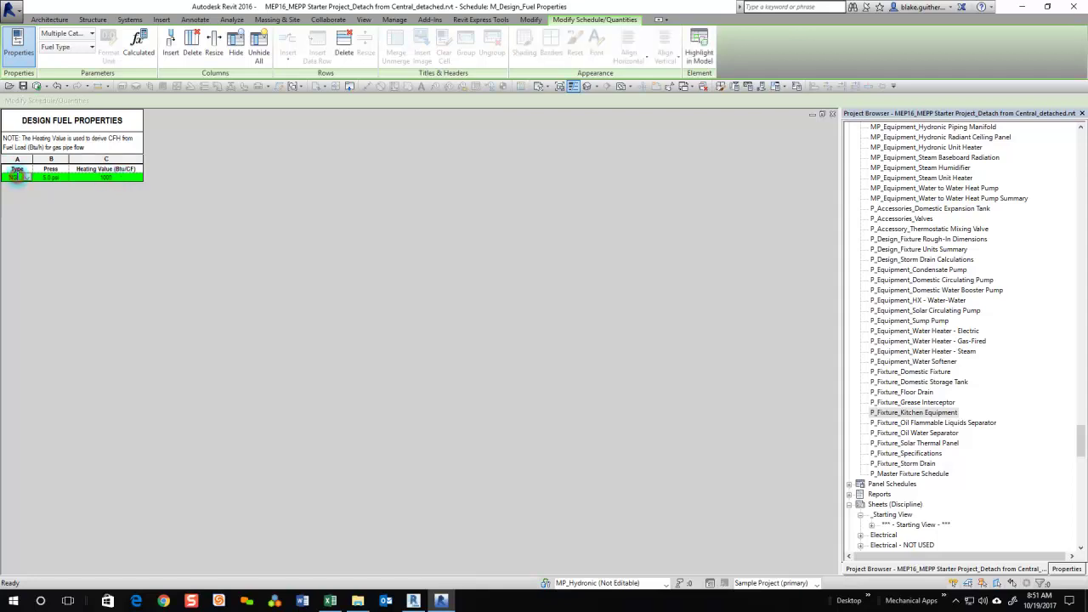
left_click(109, 177)
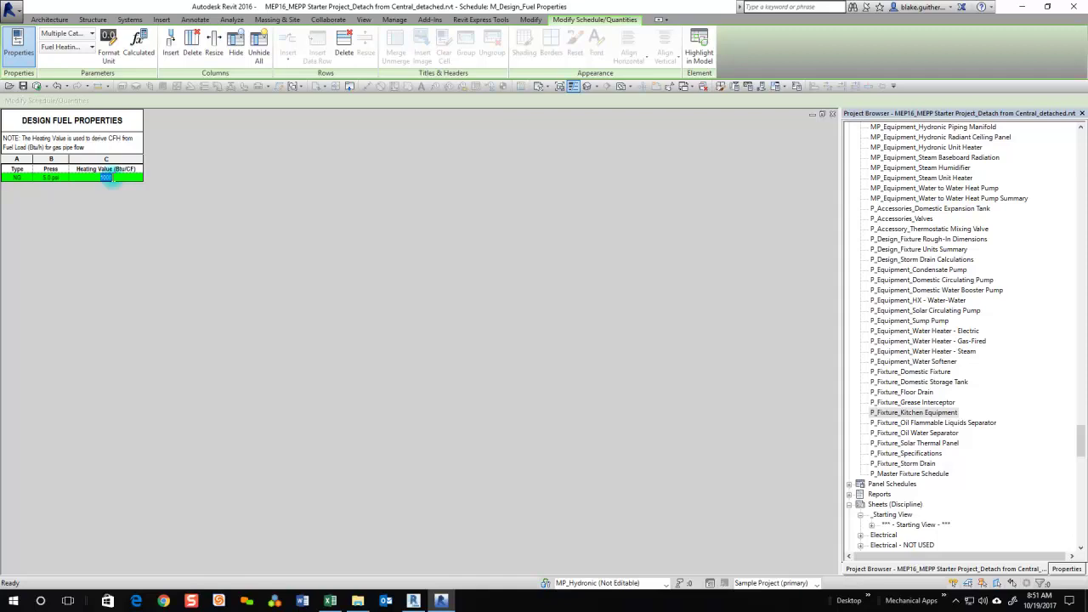
left_click(834, 113)
Step: Narrow the Heating Value column of the Design Fuel Properties table on the sheet so it clears the neighboring water table
left_click(334, 344)
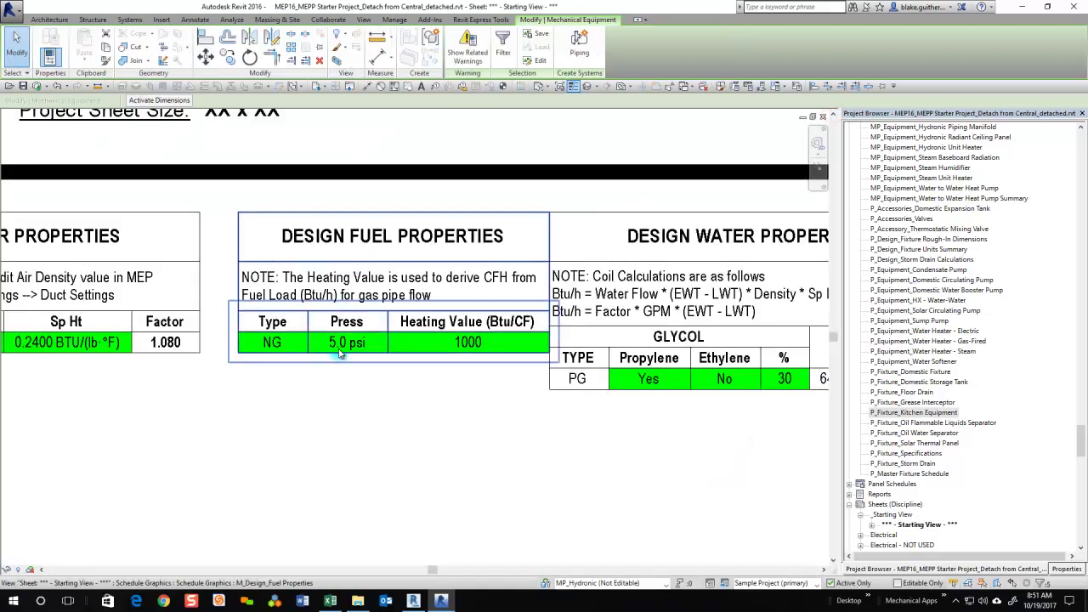
left_click(390, 331)
left_click_drag(550, 310, 517, 304)
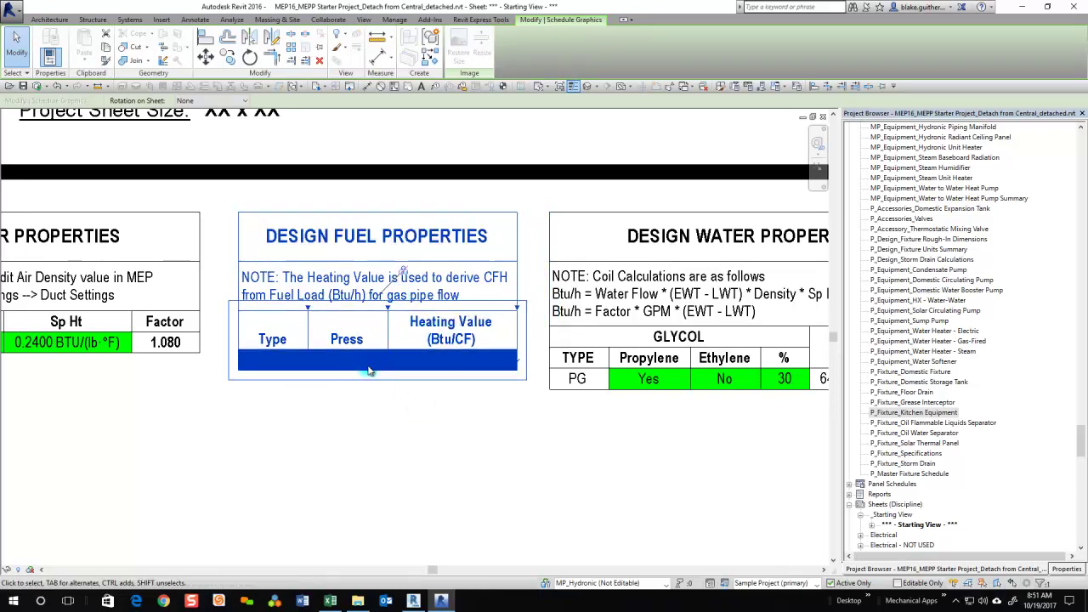
left_click(315, 412)
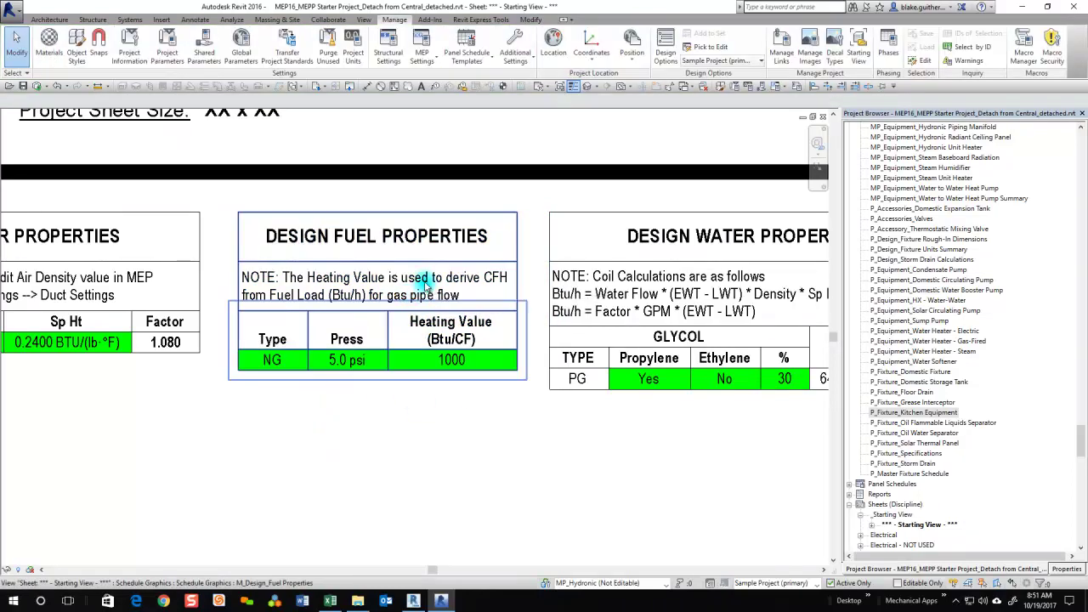
Step: Examine the Design Water Properties tables for the heating, cooling and rejection plants on the Starting View sheet
scroll(193, 402, "down", 1)
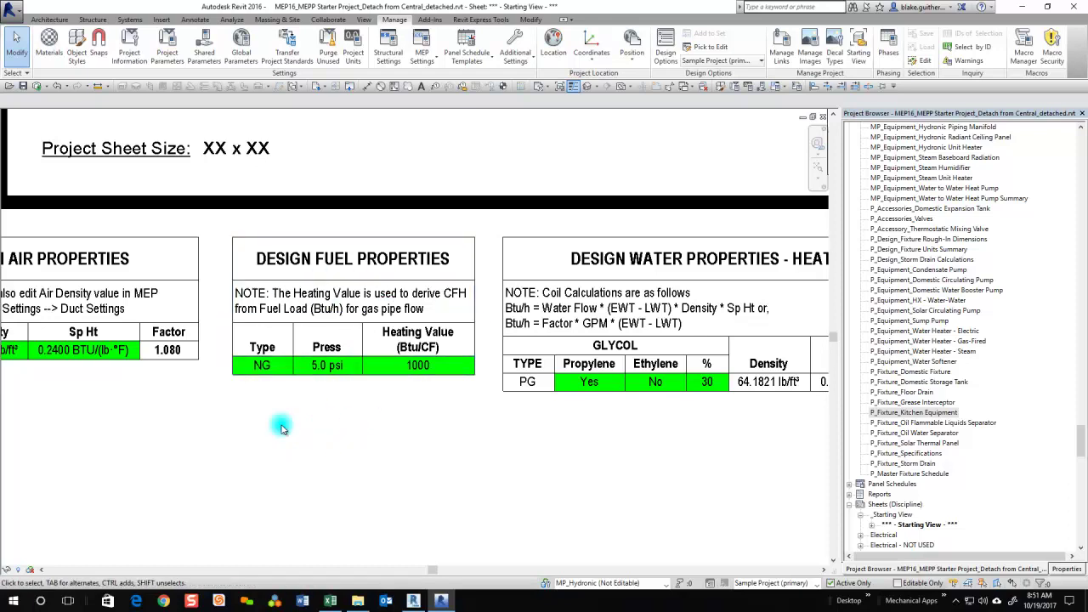
scroll(177, 397, "down", 2)
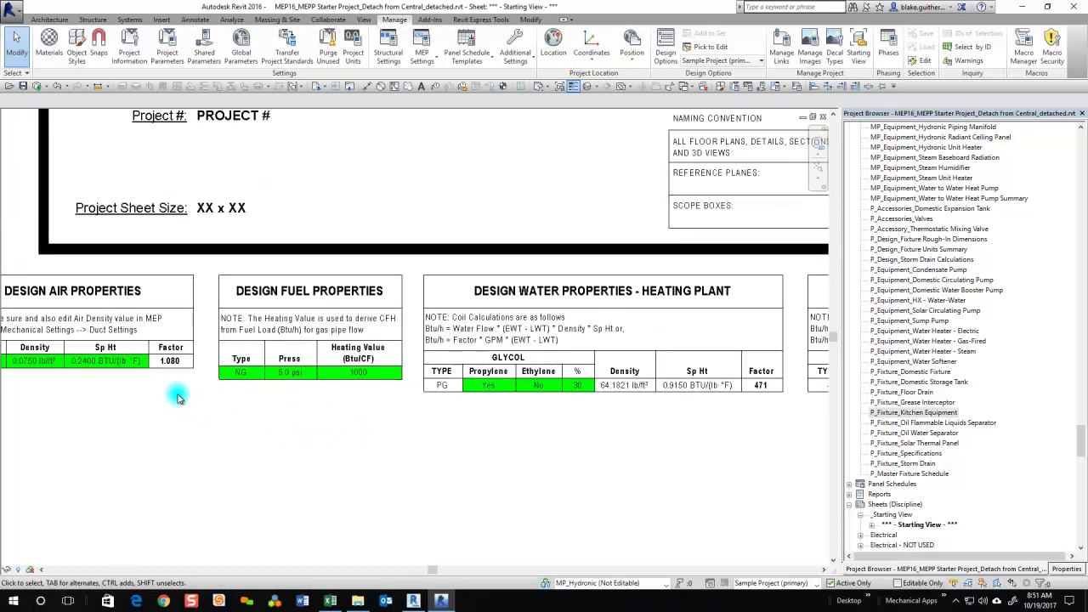
scroll(177, 397, "down", 1)
scroll(194, 406, "down", 1)
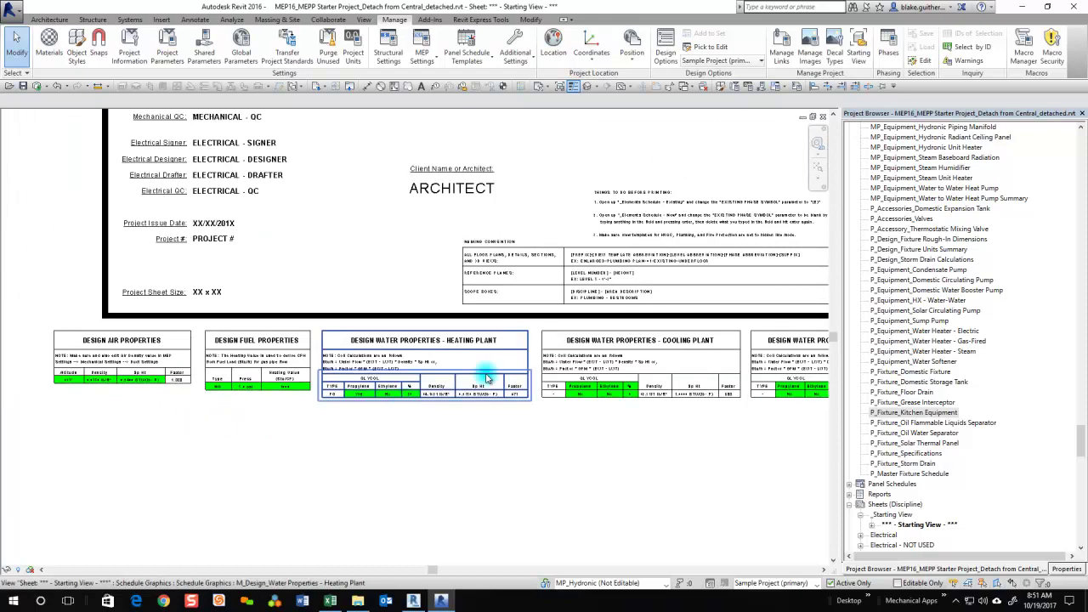
scroll(386, 429, "up", 2)
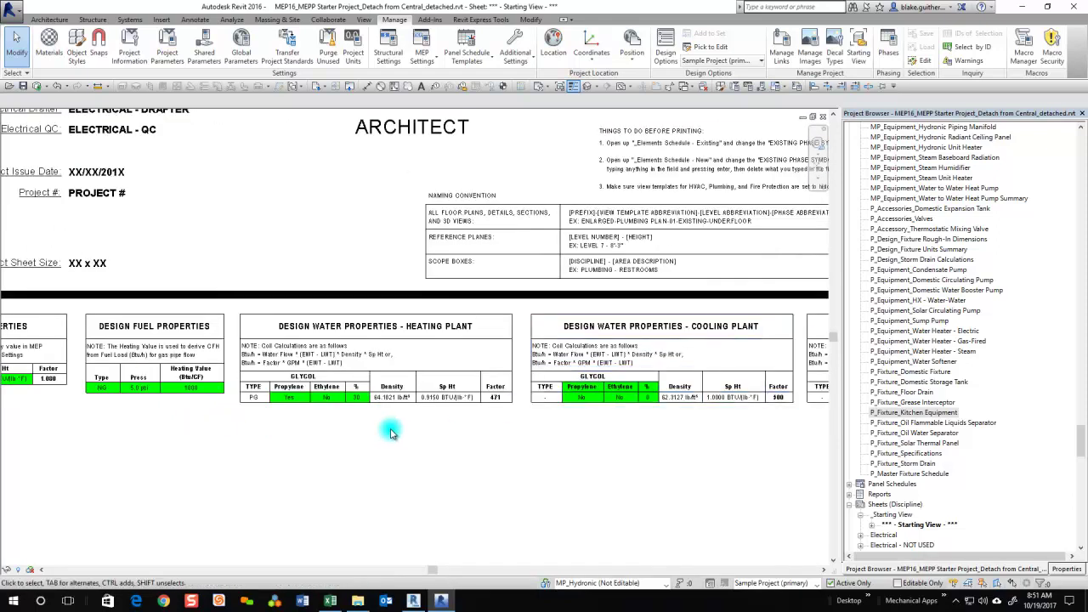
middle_click_drag(355, 422, 201, 395)
scroll(201, 395, "down", 1)
middle_click_drag(581, 440, 262, 433)
scroll(648, 400, "down", 1)
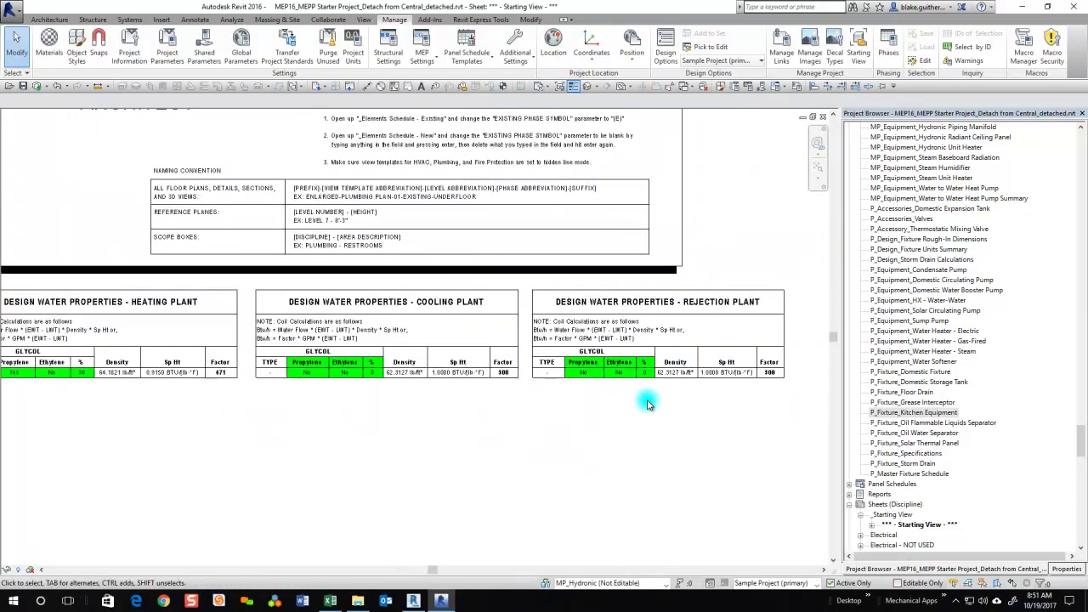
middle_click_drag(501, 417, 552, 425)
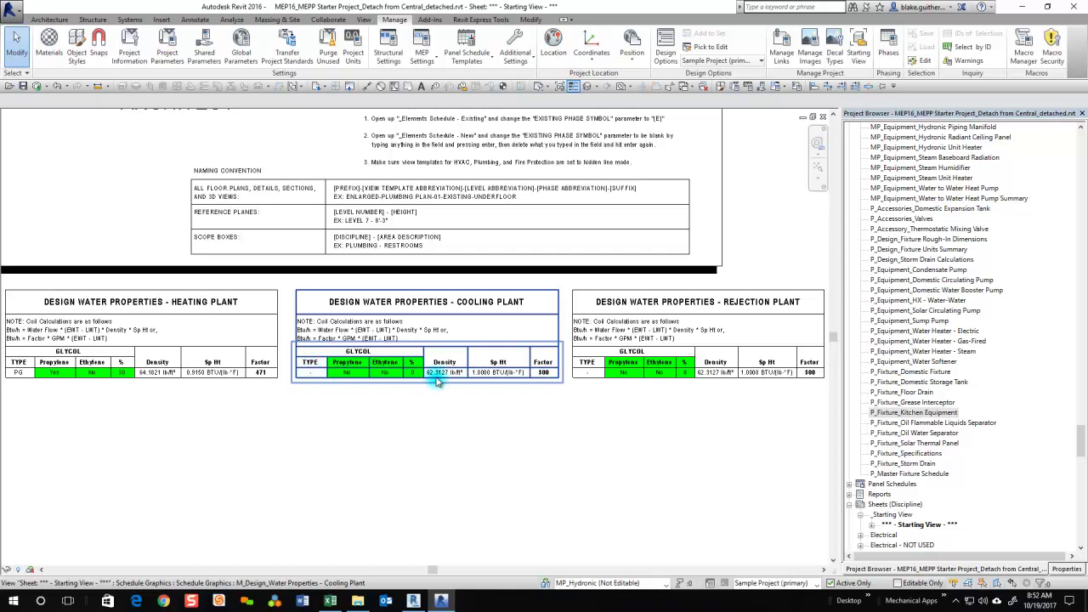
middle_click_drag(356, 460, 477, 451)
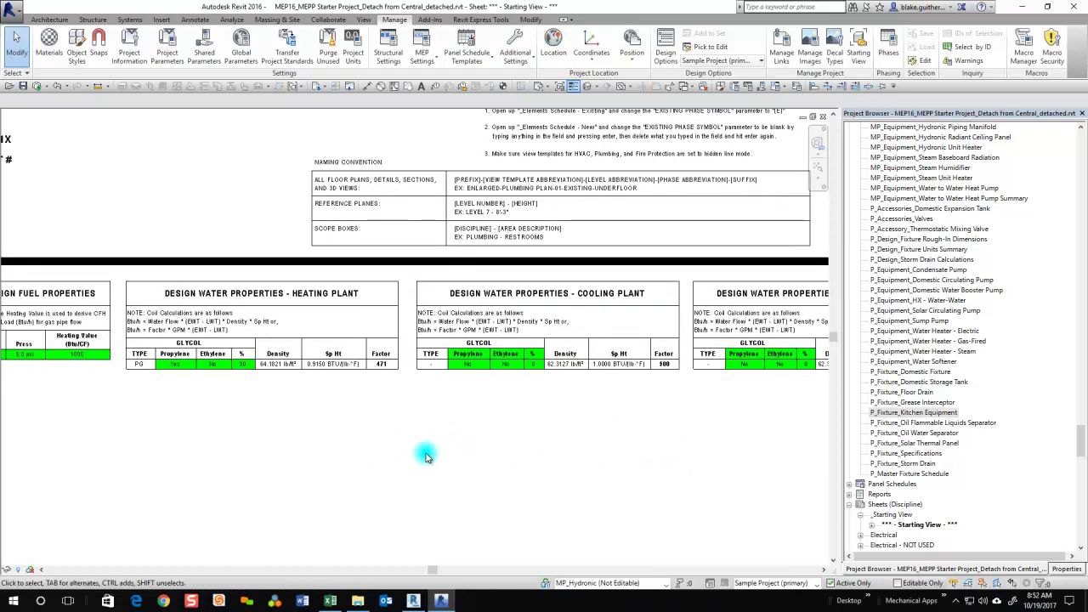
Step: Open the Design Water Properties - Heating Plant schedule from the sheet and check its Density and Sp Ht cells
left_click(278, 342)
right_click(279, 344)
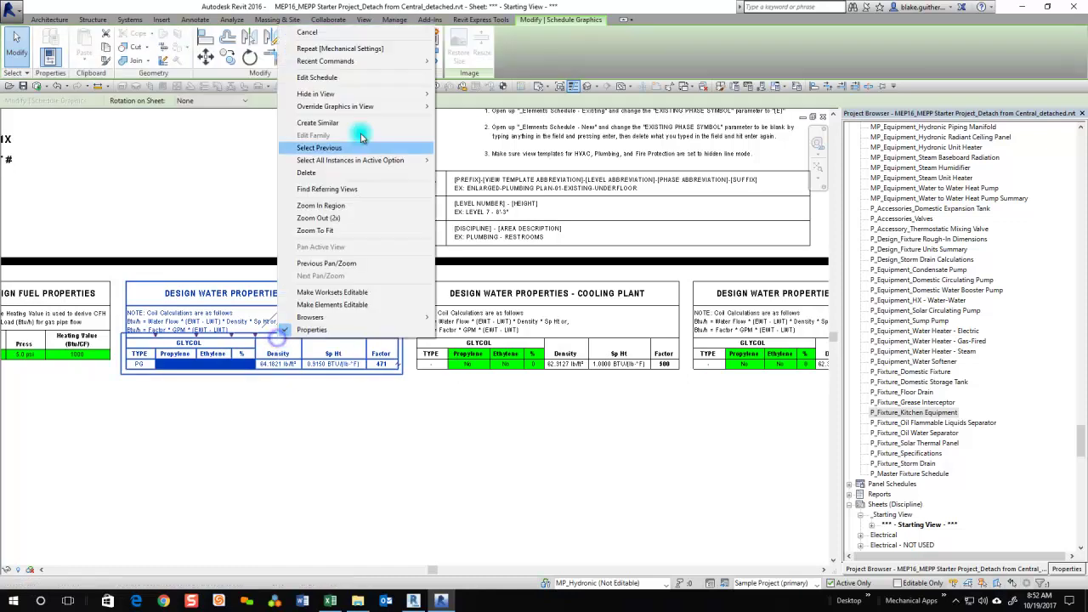
left_click(340, 78)
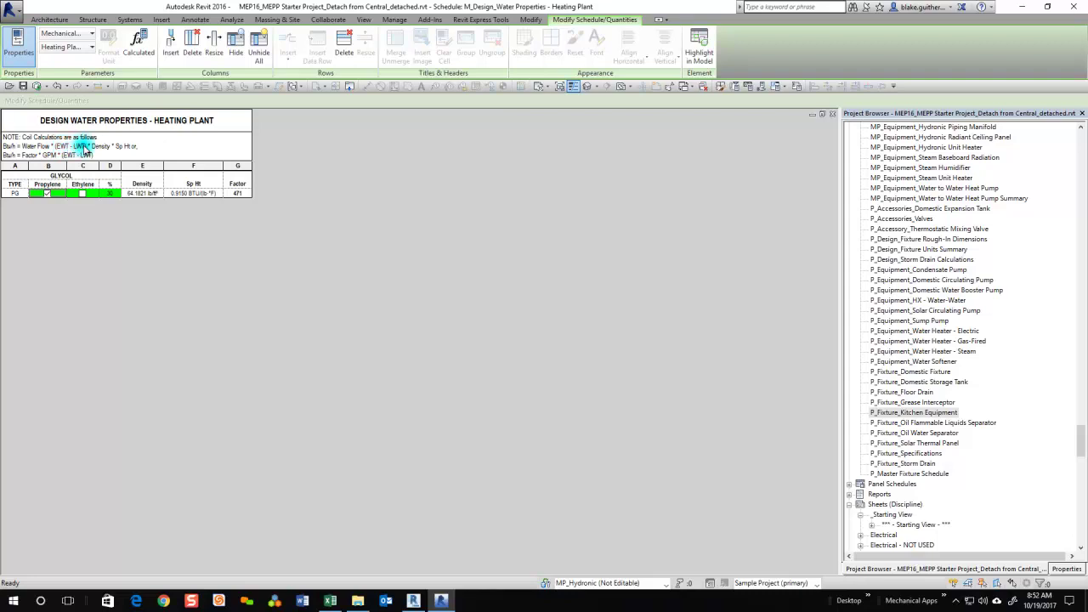
left_click(143, 195)
left_click(200, 194)
left_click(148, 196)
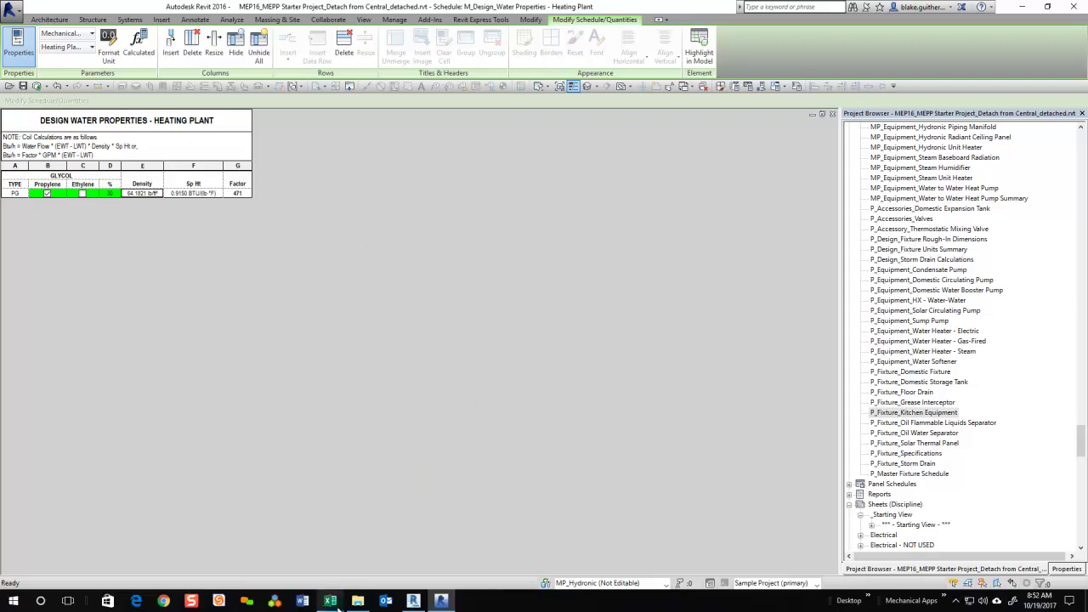
Step: Switch to Glycol Solution Properties.csv in Excel, examine the propylene percentages with their density and specific heat, and return to Revit
mouse_move(332, 605)
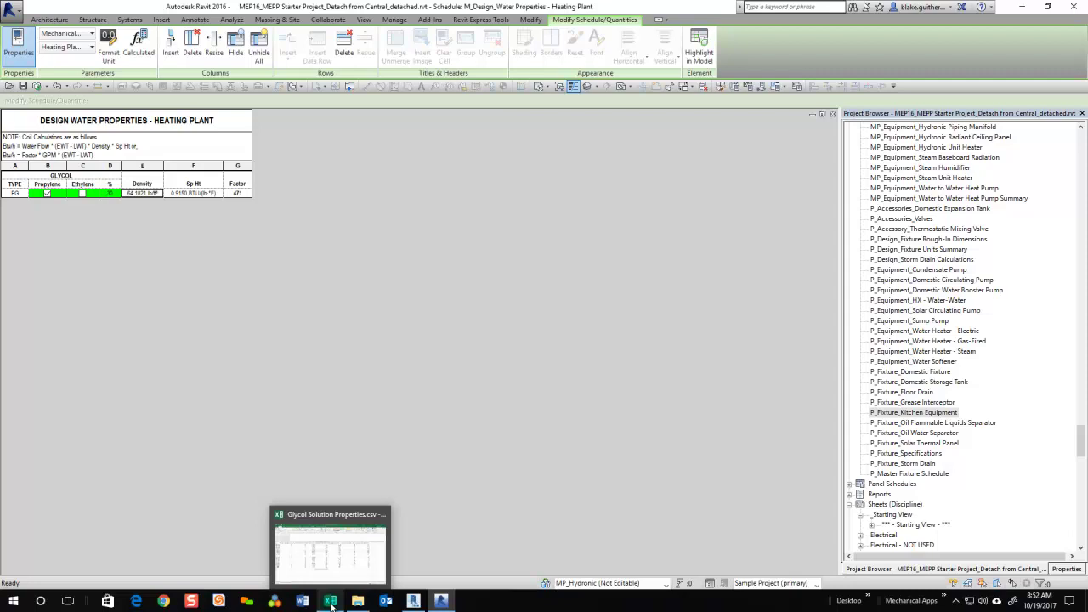
left_click(332, 603)
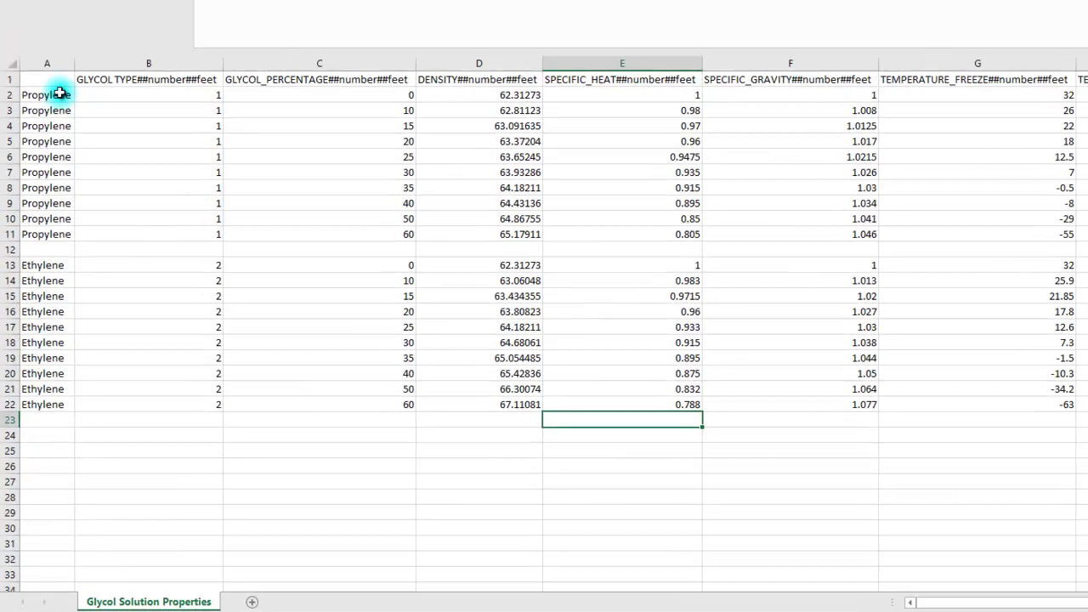
left_click_drag(44, 197, 38, 245)
left_click_drag(55, 130, 57, 210)
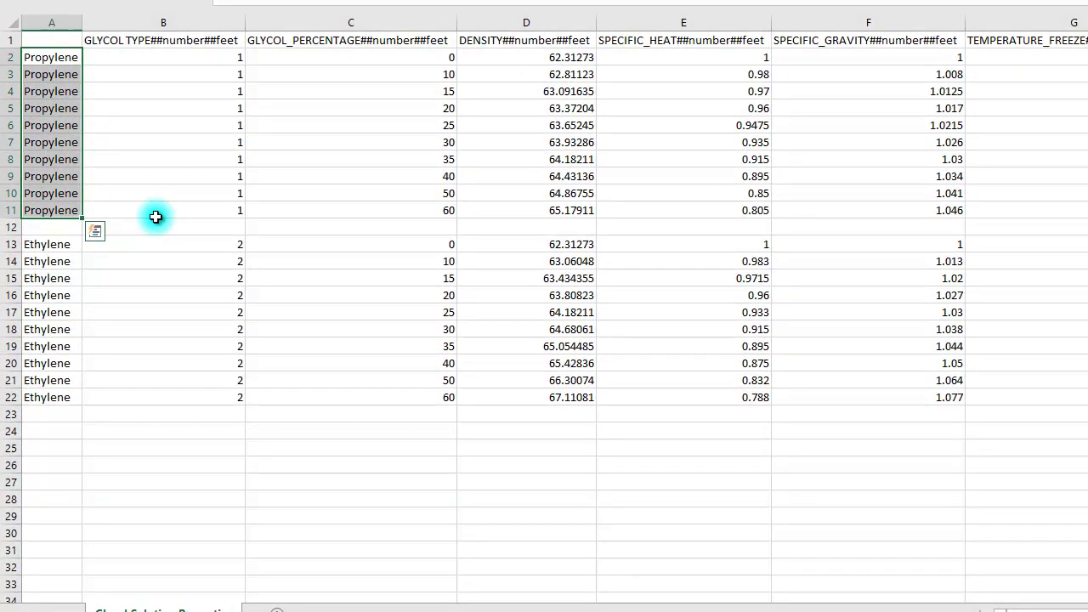
left_click_drag(411, 57, 419, 218)
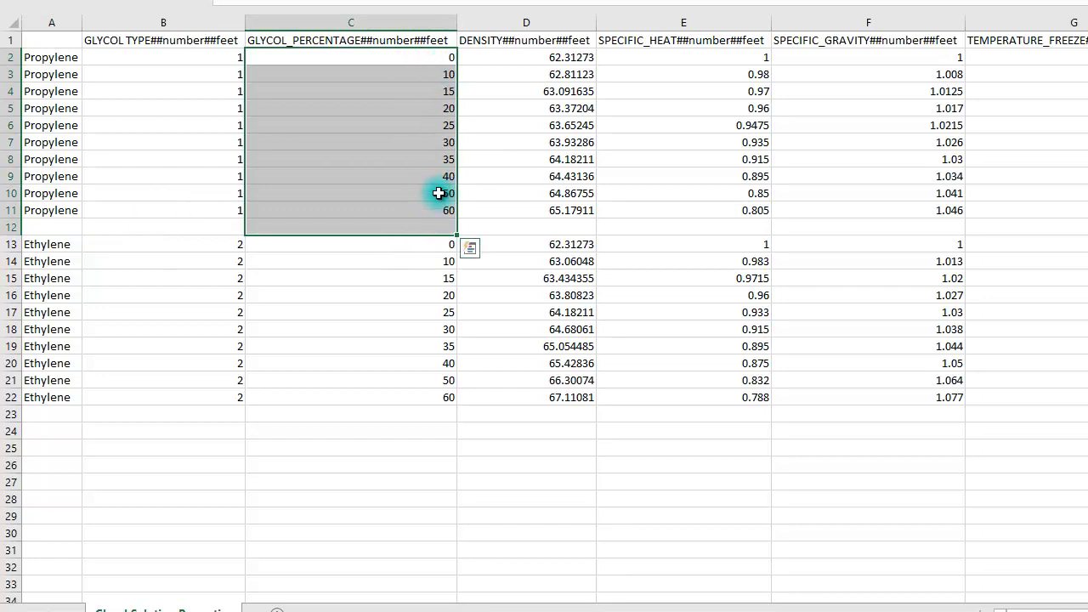
left_click(419, 124)
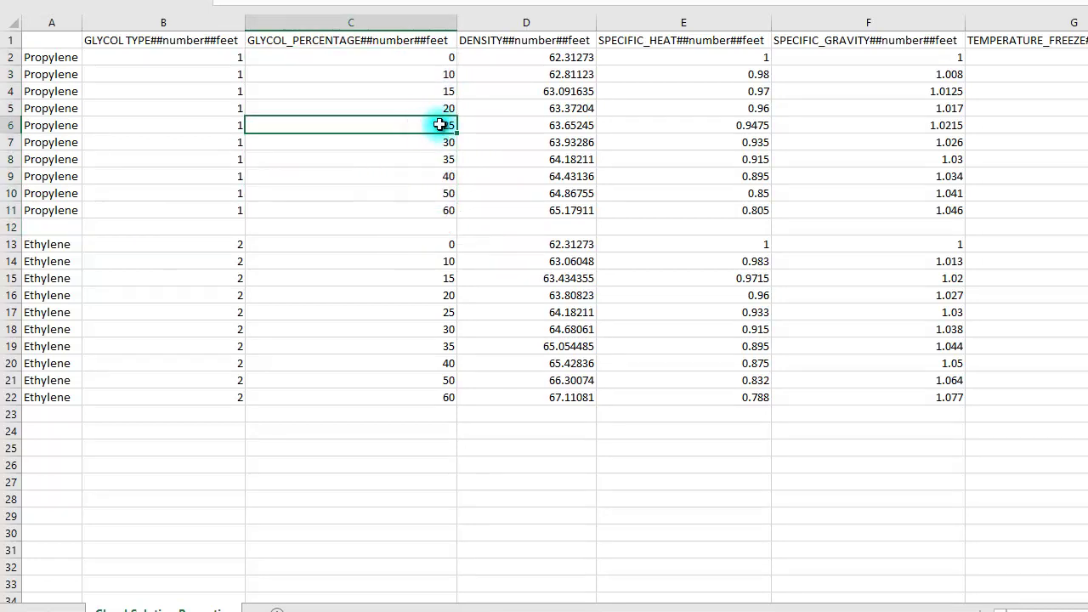
left_click(540, 126)
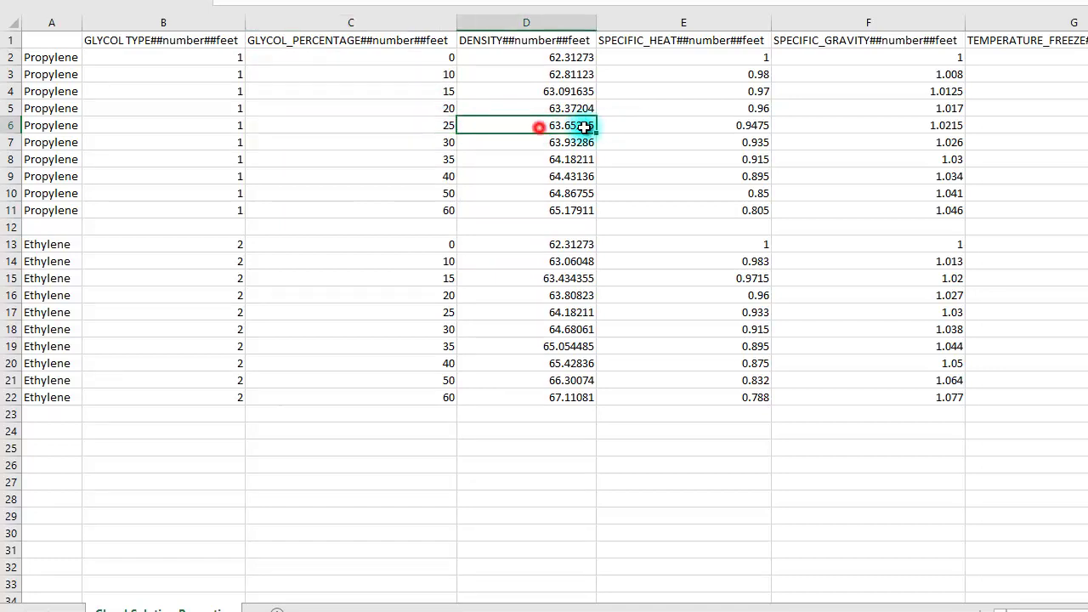
left_click(711, 126)
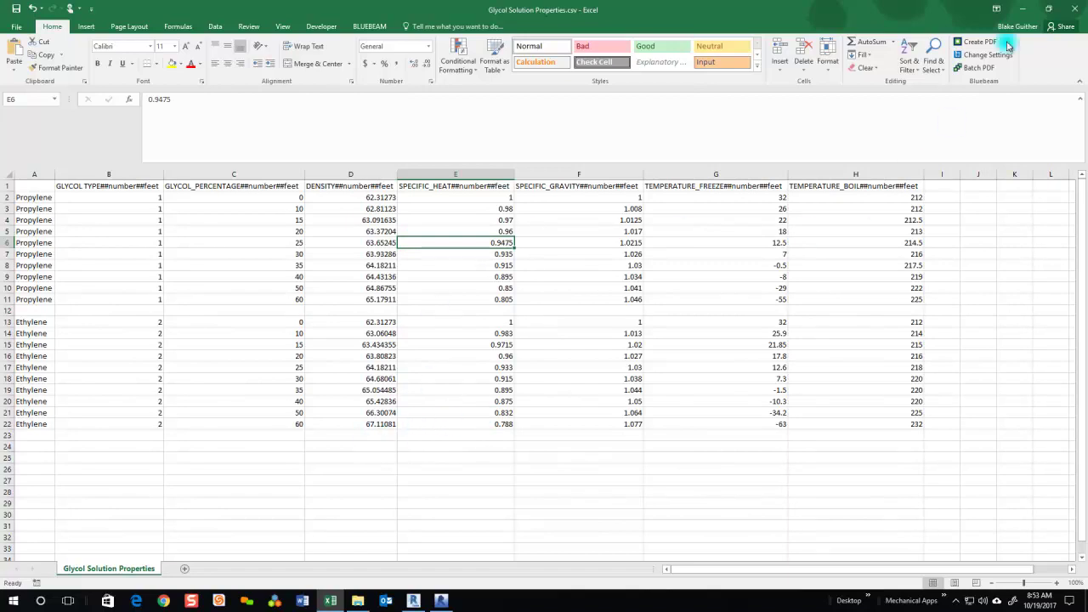
left_click(1073, 10)
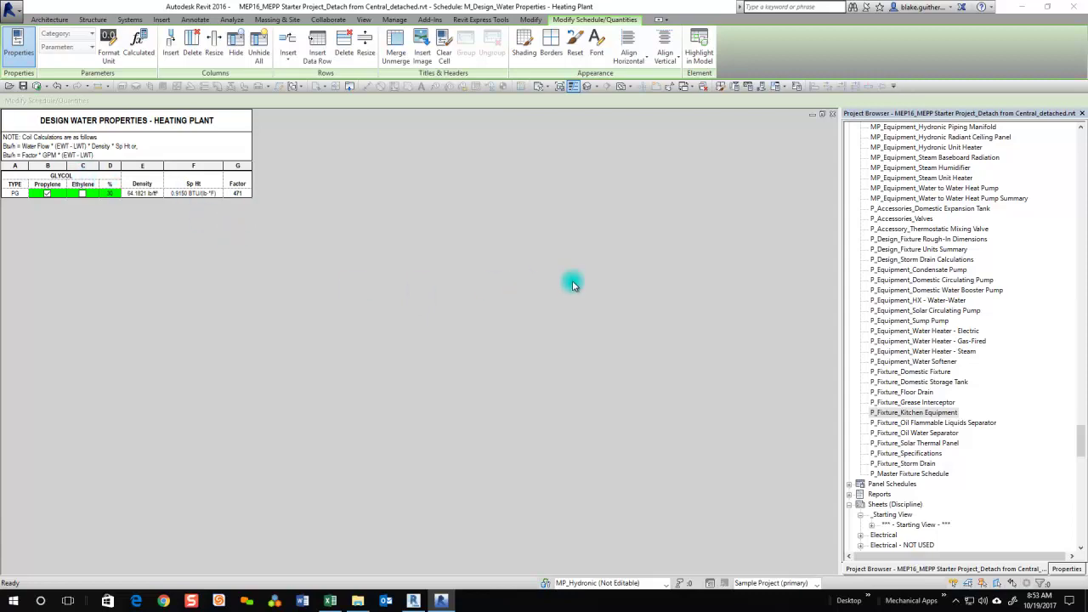
Step: Tile the open windows to show the heating plant schedule, the Starting View sheet and the hydronic riser diagrams sheet together
left_click(688, 87)
left_click(647, 164)
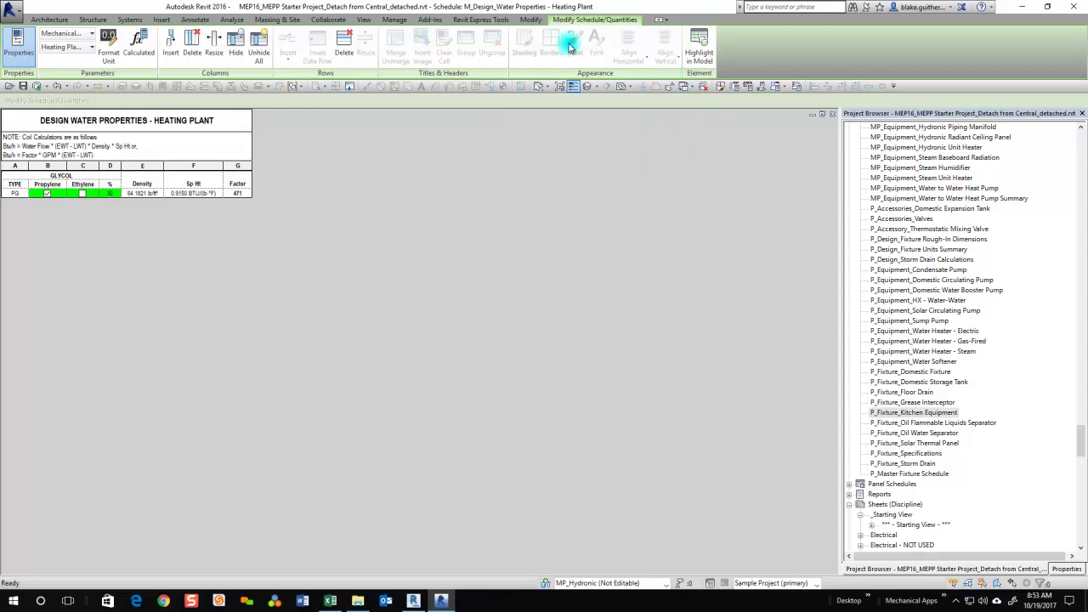
left_click(363, 18)
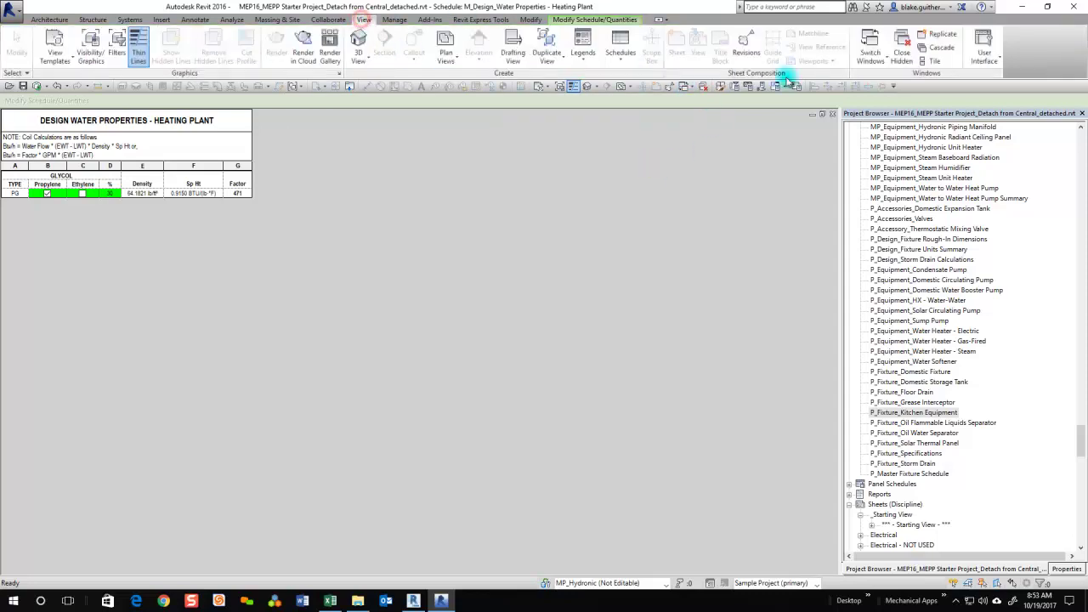
left_click(931, 61)
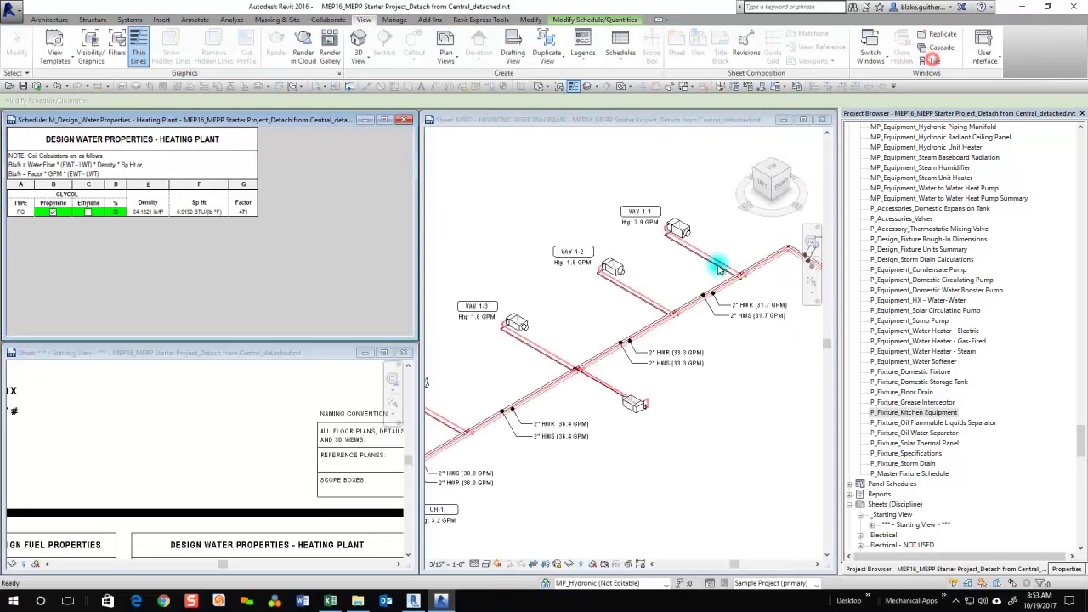
Step: Examine the VAV box heating flow tags and the HWS and HWR pipe flow tags along the riser diagram on sheet M902
left_click(537, 201)
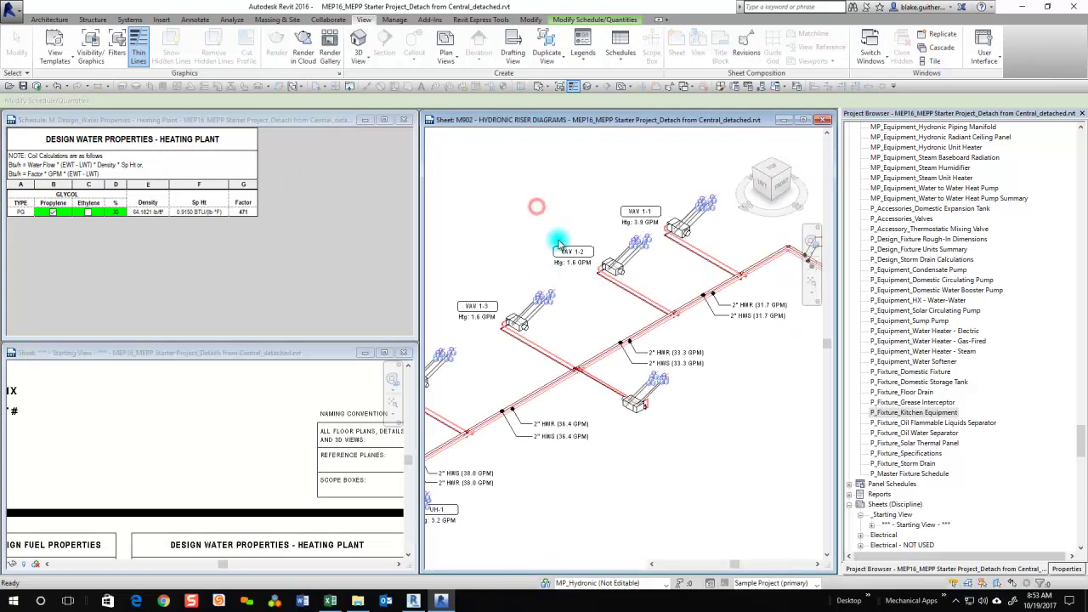
left_click(591, 318)
scroll(551, 260, "down", 2)
scroll(762, 285, "down", 2)
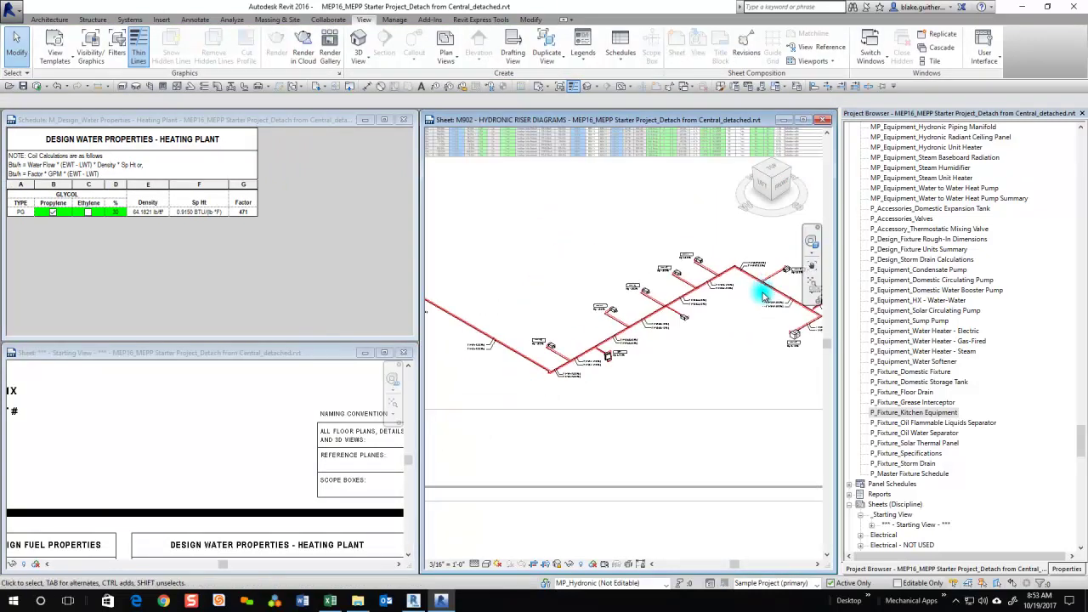
scroll(570, 274, "down", 4)
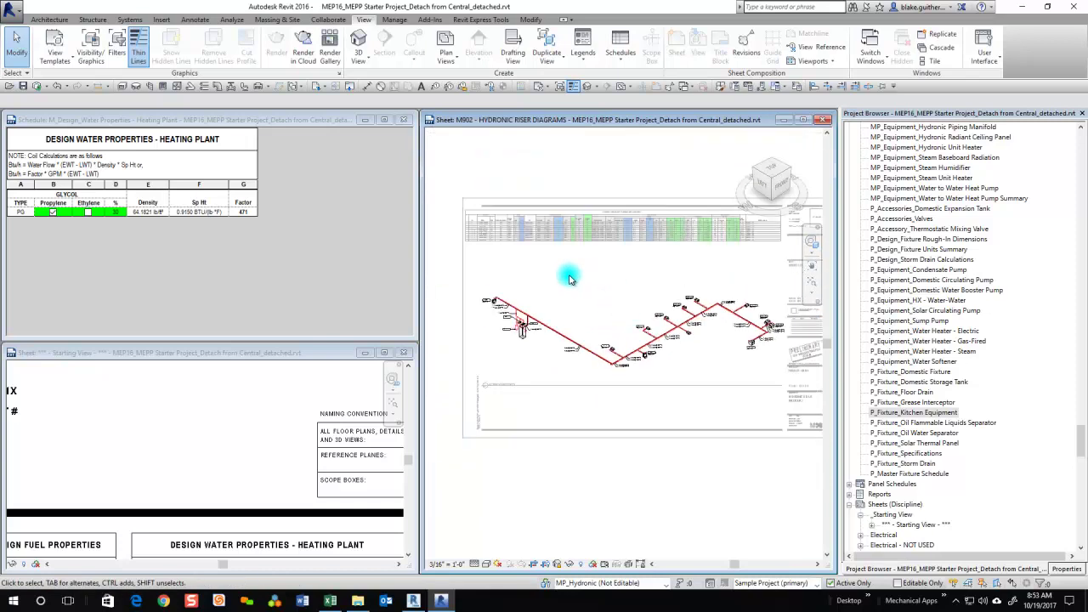
scroll(739, 367, "up", 6)
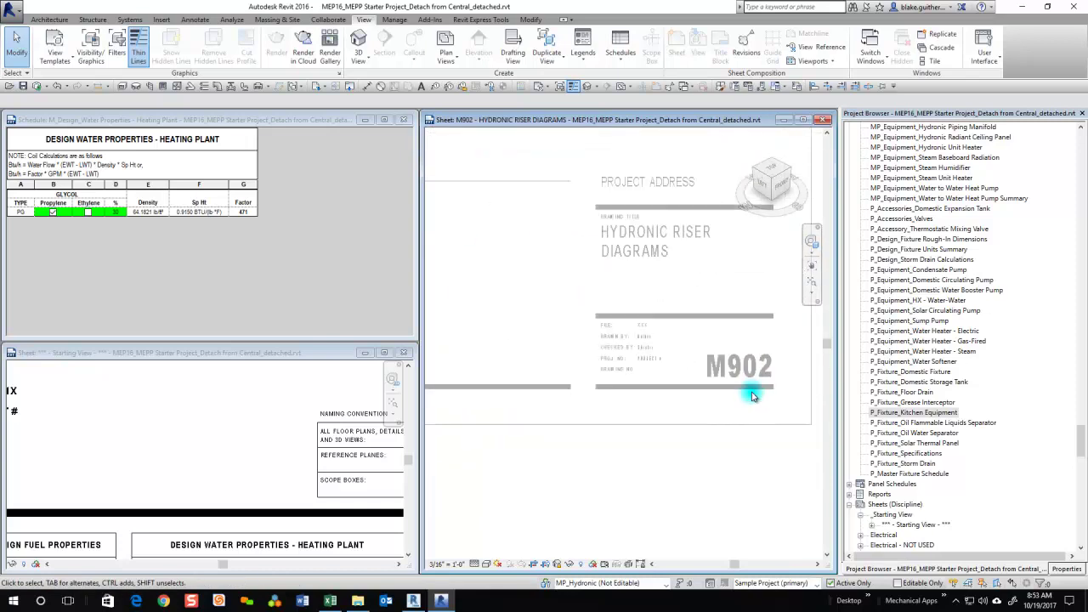
scroll(756, 409, "down", 2)
scroll(633, 222, "up", 4)
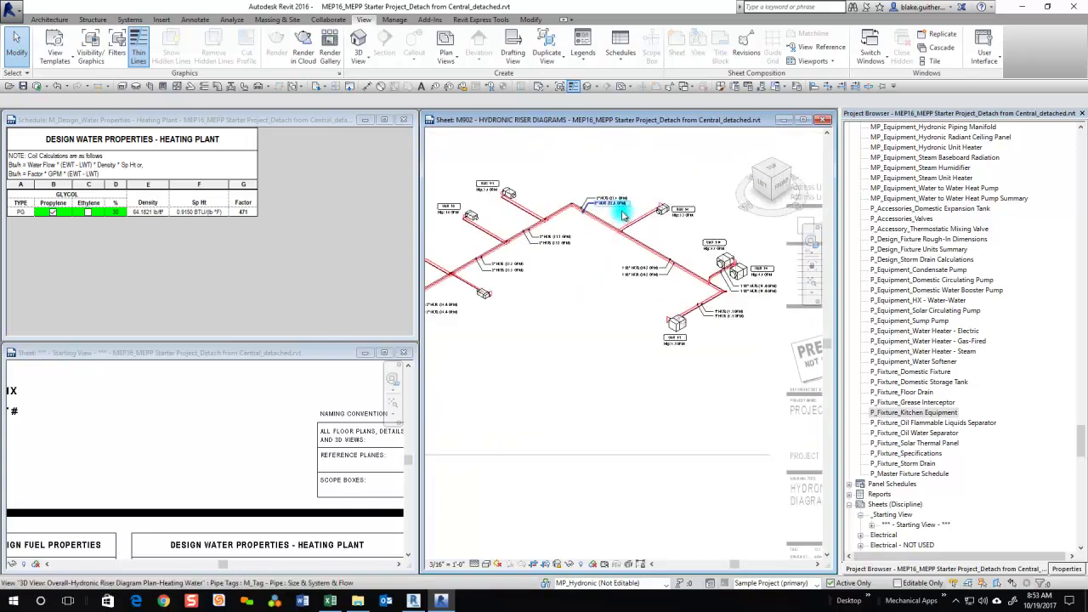
scroll(712, 221, "up", 4)
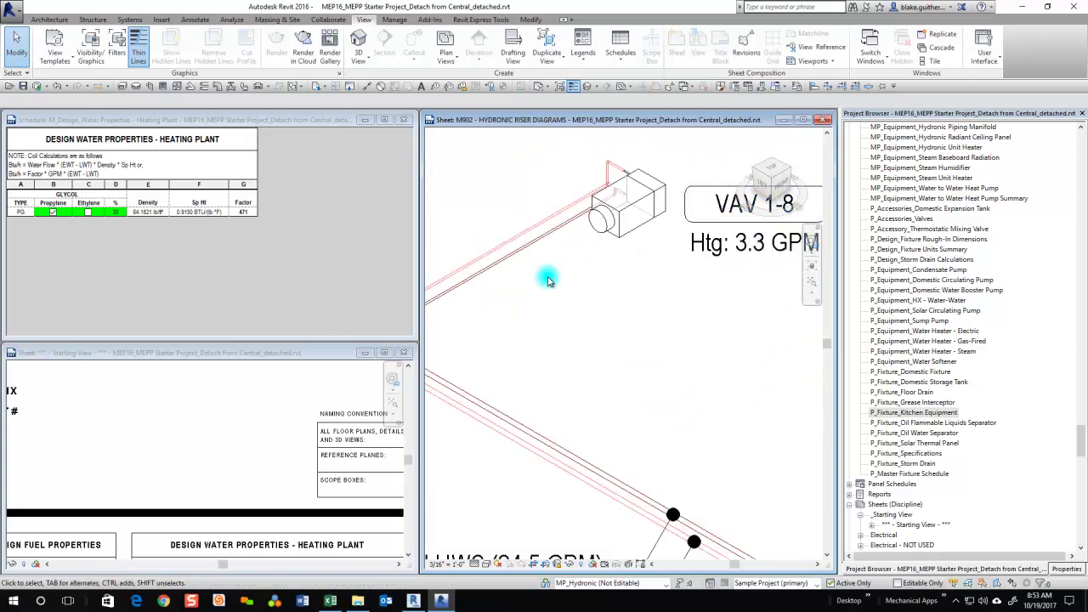
scroll(637, 280, "down", 1)
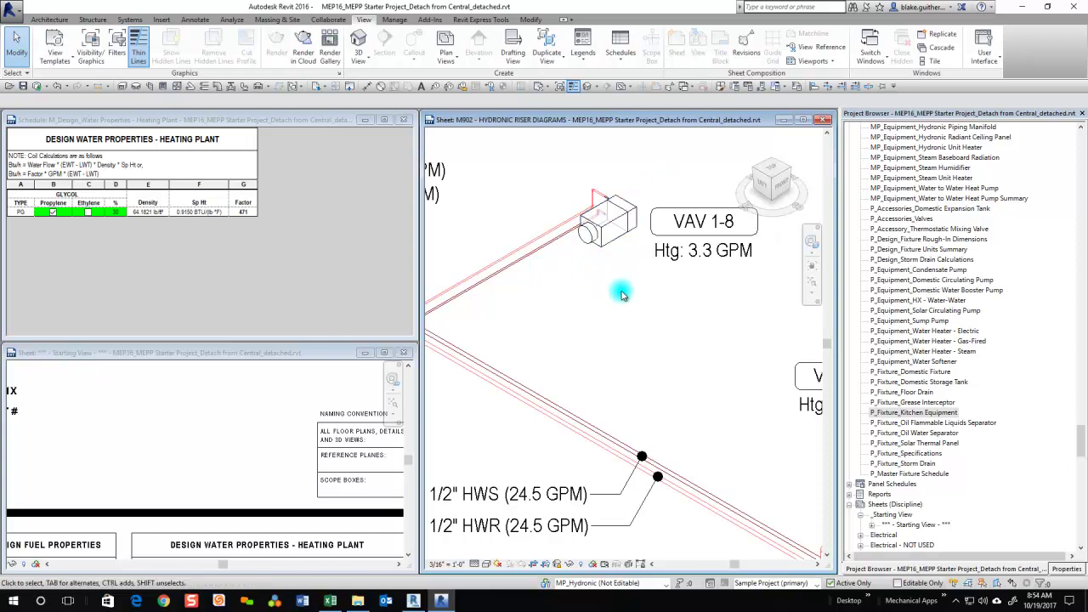
scroll(621, 304, "down", 2)
scroll(735, 310, "down", 2)
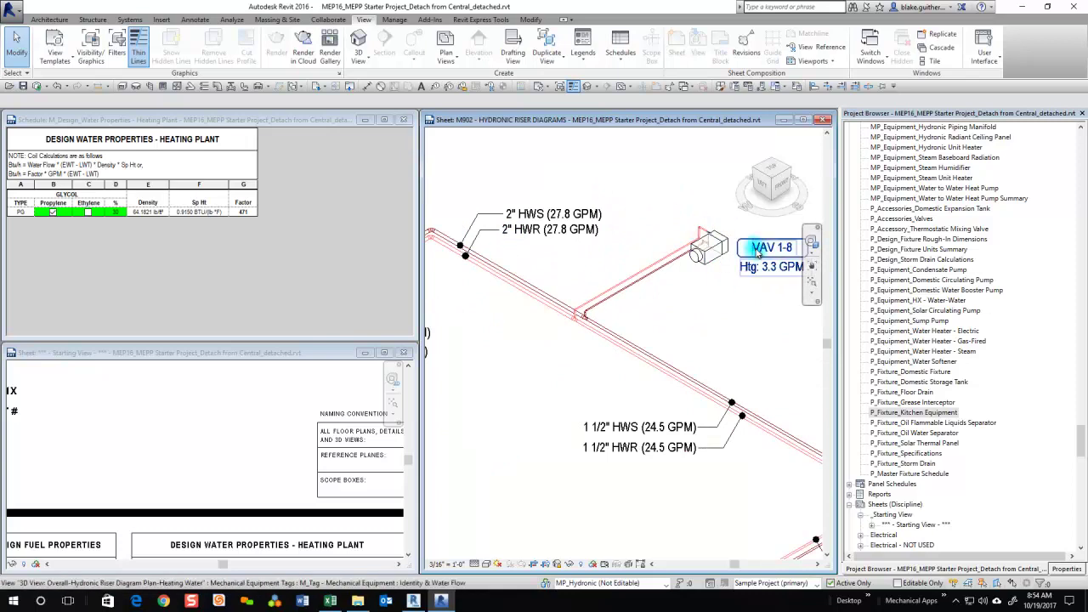
scroll(756, 251, "down", 2)
middle_click_drag(570, 364, 753, 348)
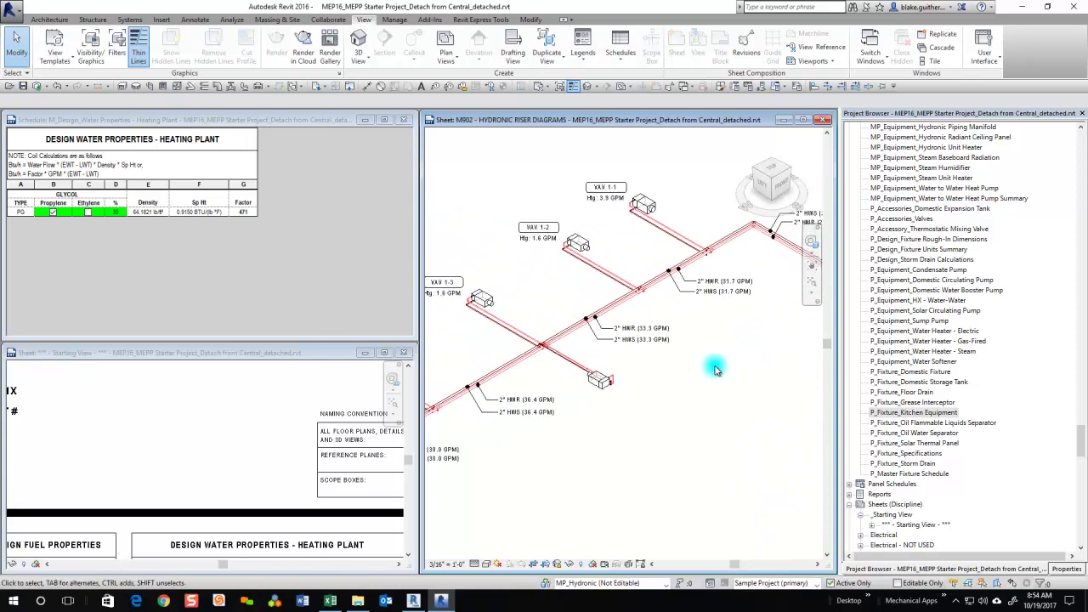
middle_click_drag(685, 402, 702, 402)
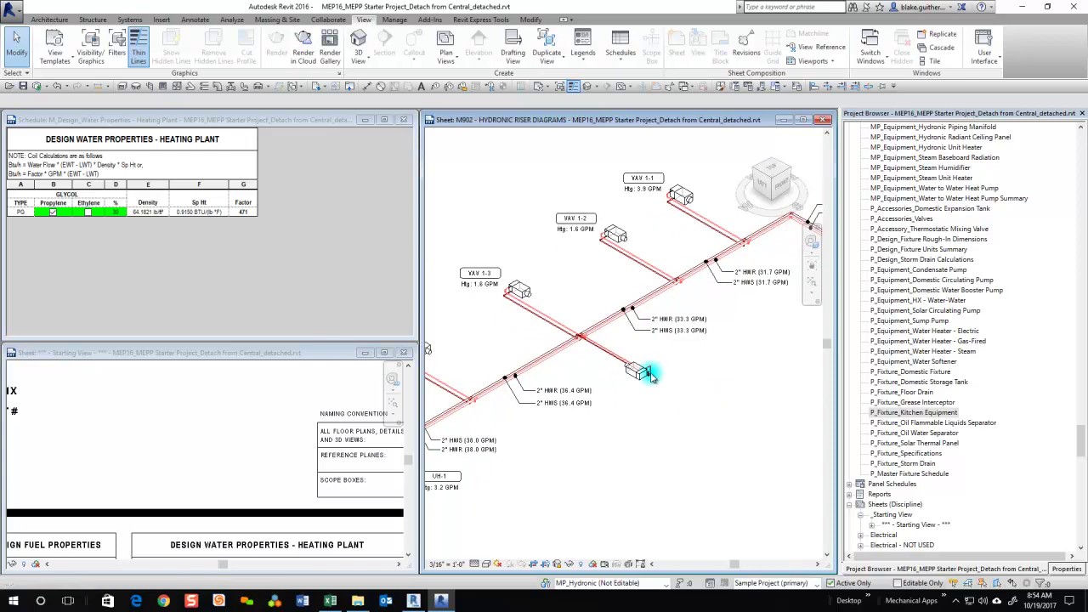
Step: Turn off Propylene in the heating plant schedule for all elements of the type and check the riser diagram flows
left_click(77, 249)
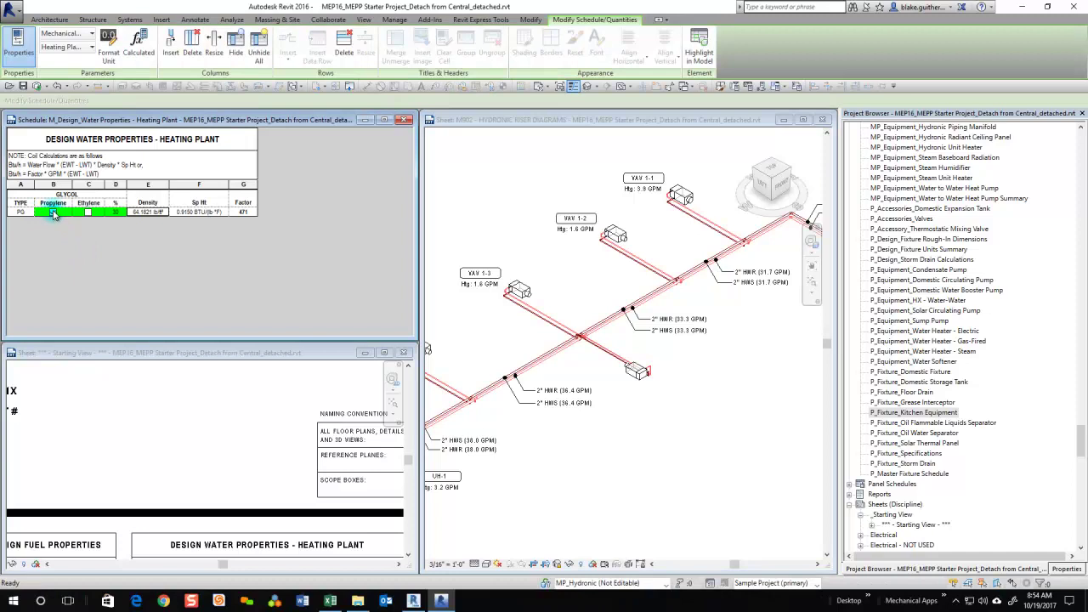
left_click(53, 212)
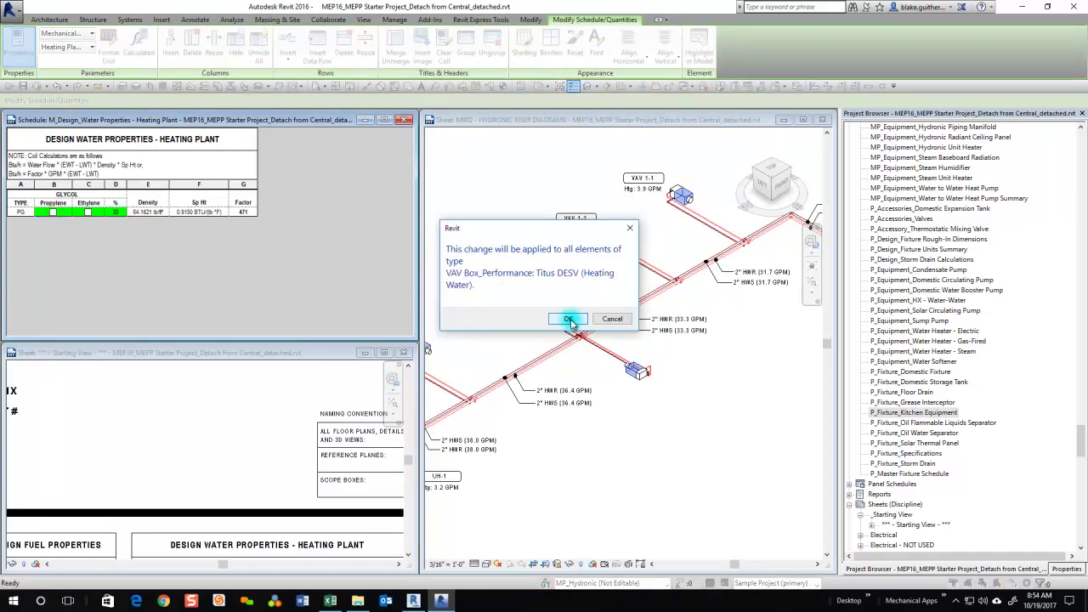
left_click(568, 319)
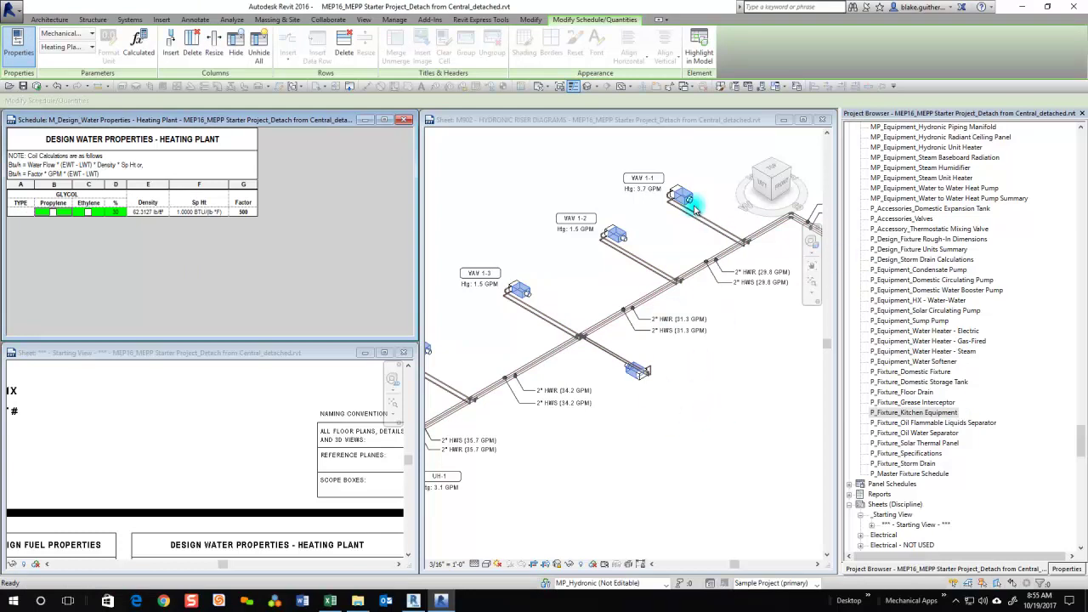
left_click(636, 435)
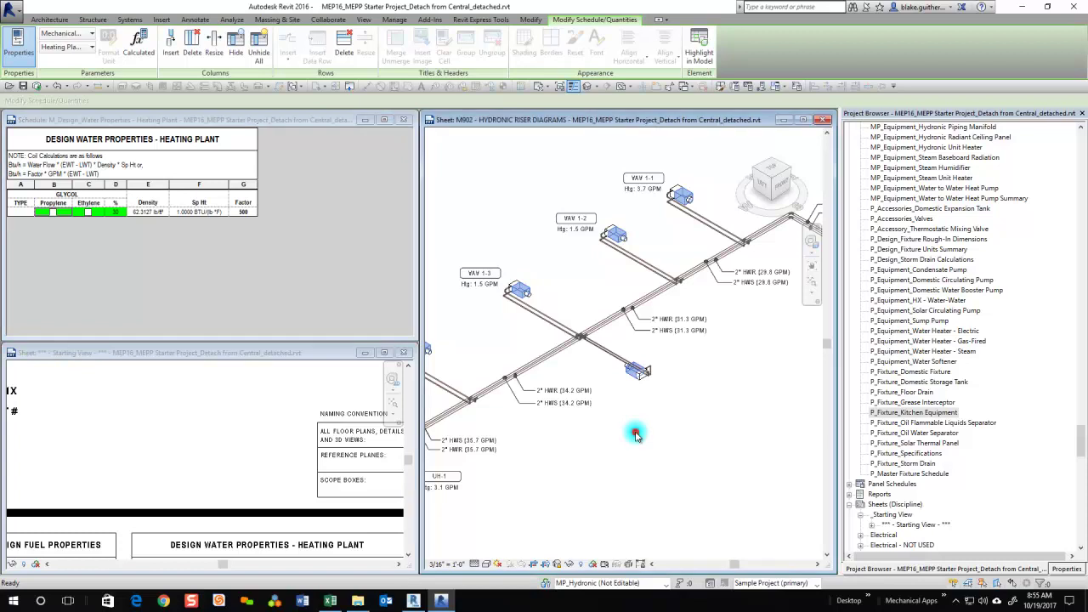
double_click(635, 434)
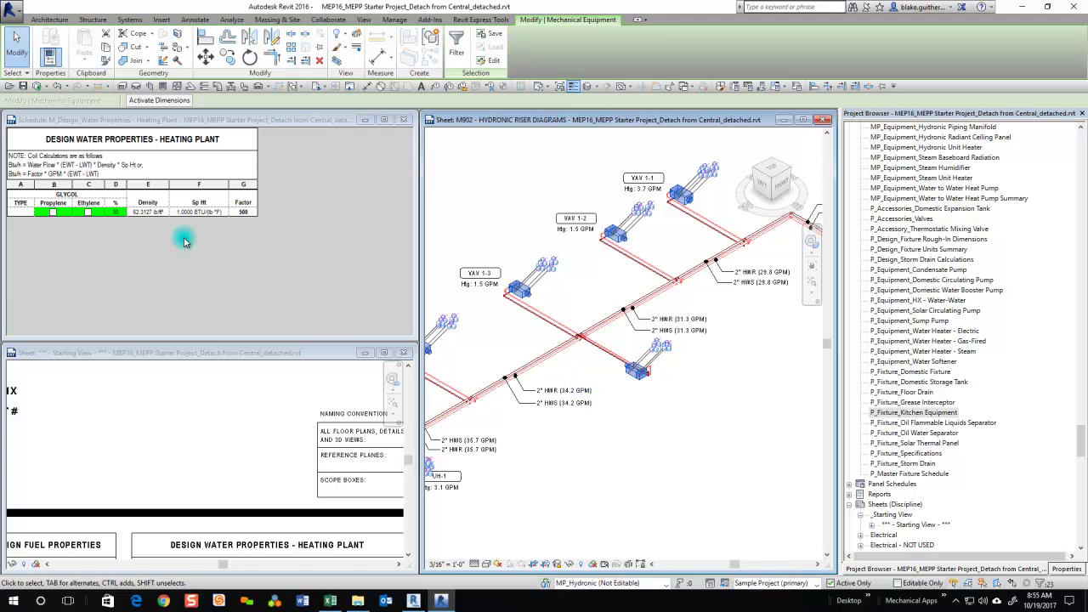
Step: Set the glycol percentage in the heating plant schedule to 0 for all elements of the type
left_click(117, 213)
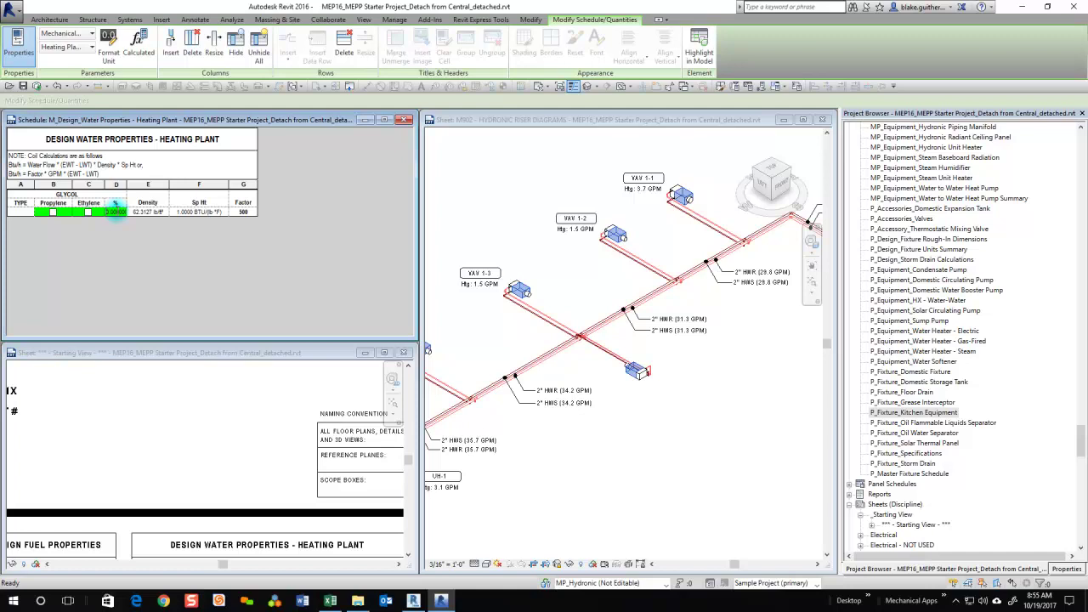
key("Return")
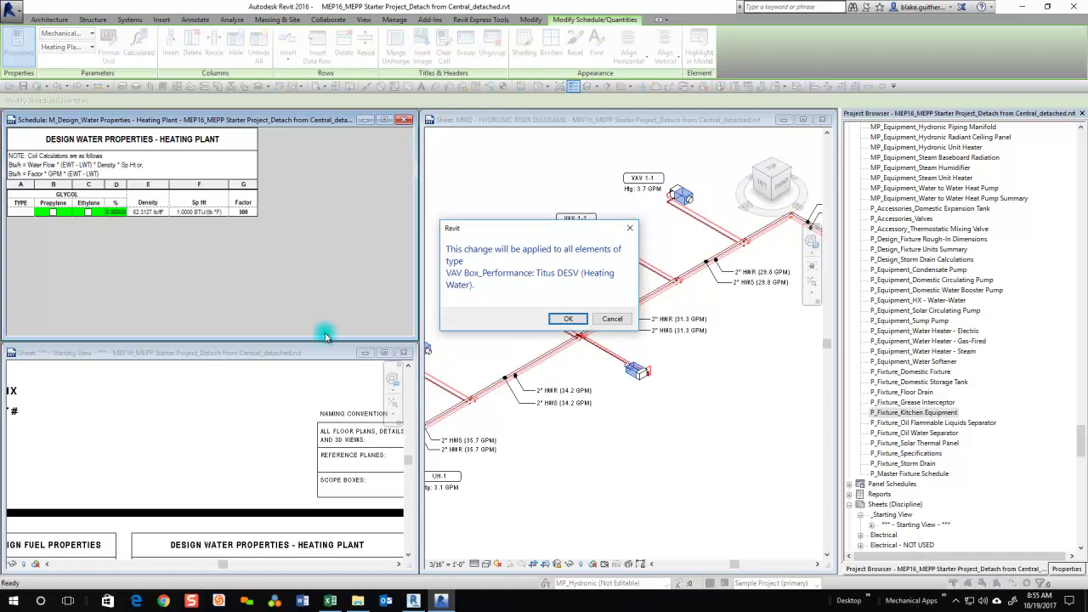
left_click(568, 318)
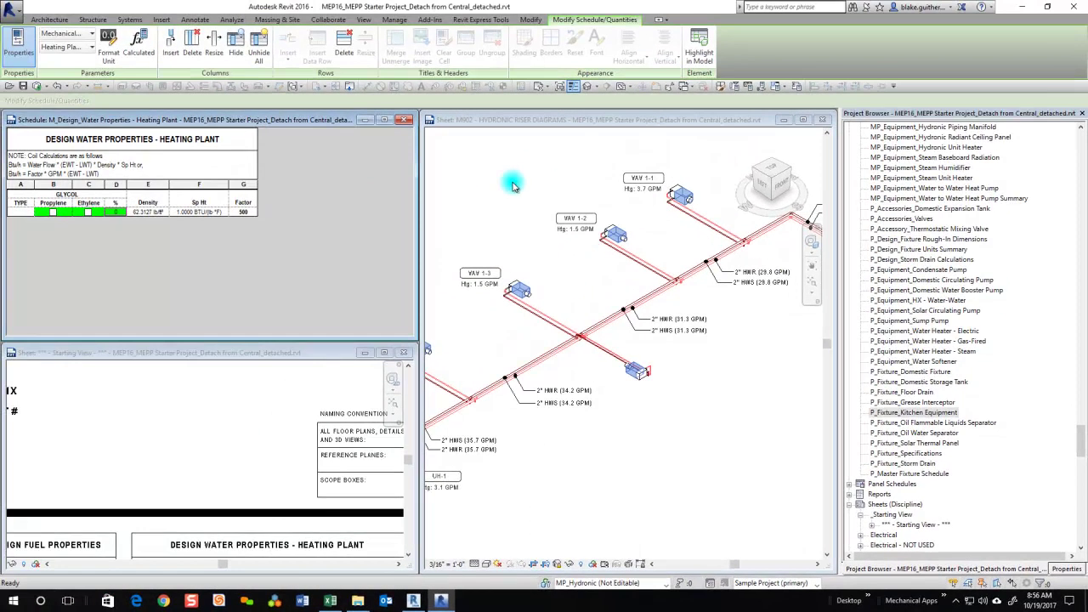
Step: Maximize the Starting View sheet, review its water properties tables, and open the heating plant schedule for editing from there
left_click(507, 183)
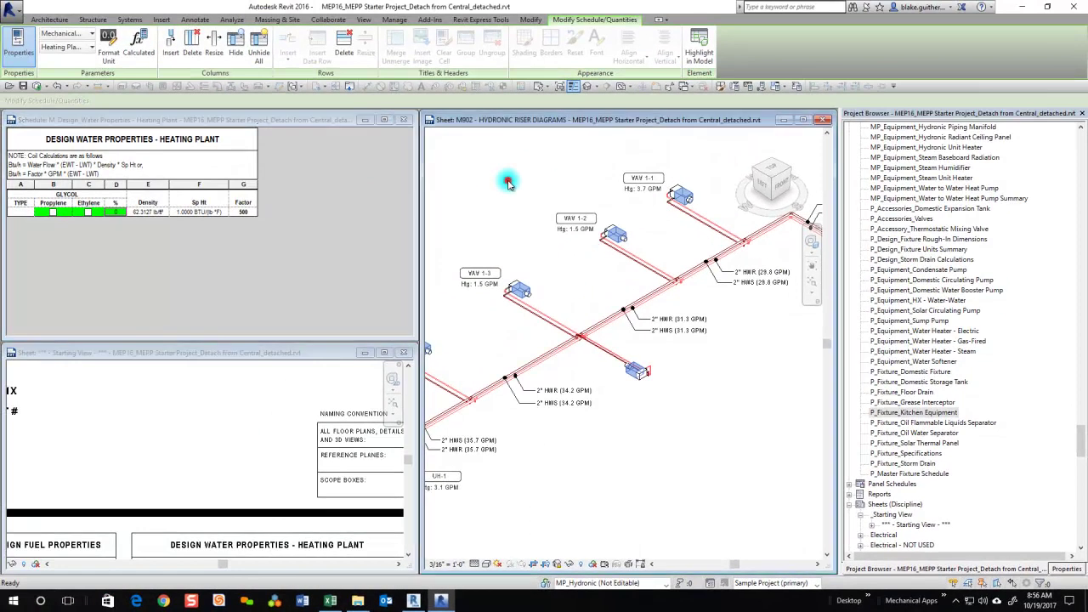
left_click(384, 353)
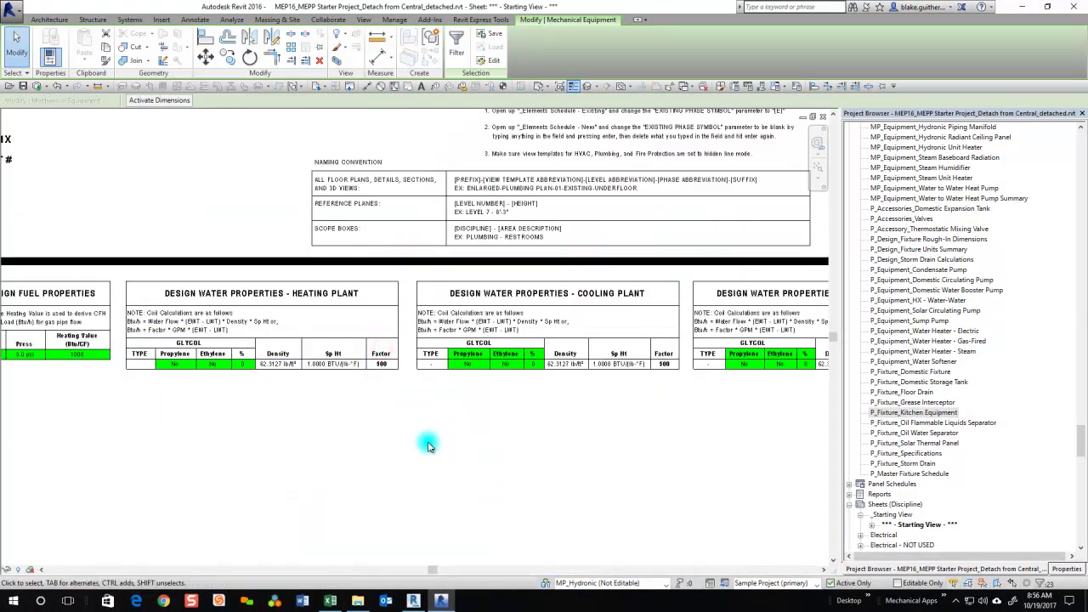
mouse_move(593, 438)
middle_mouse_down()
mouse_move(493, 445)
mouse_move(578, 432)
middle_mouse_up()
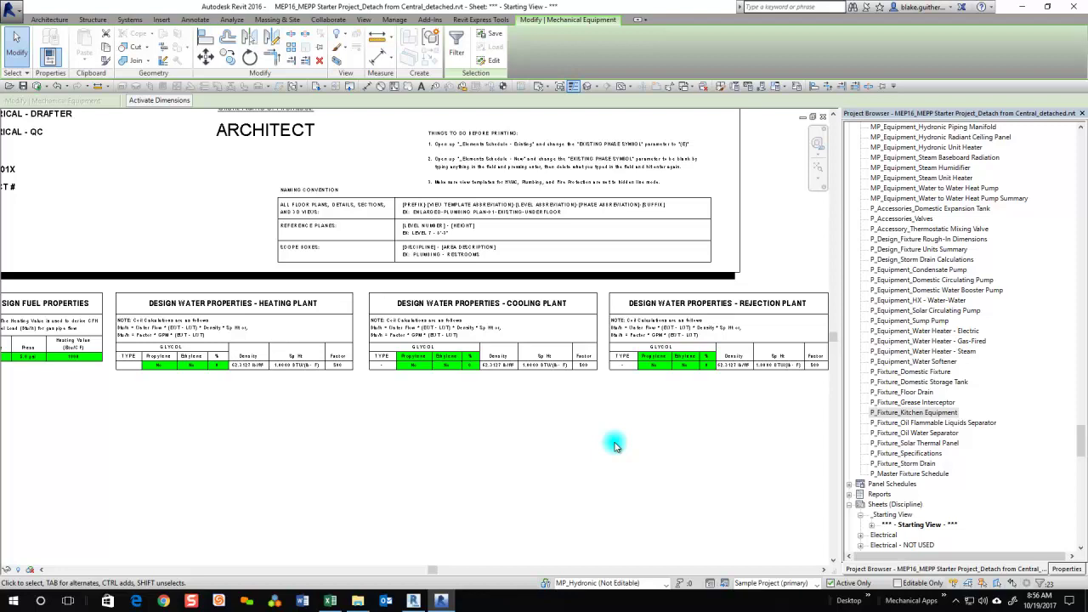
left_click(219, 342)
right_click(220, 342)
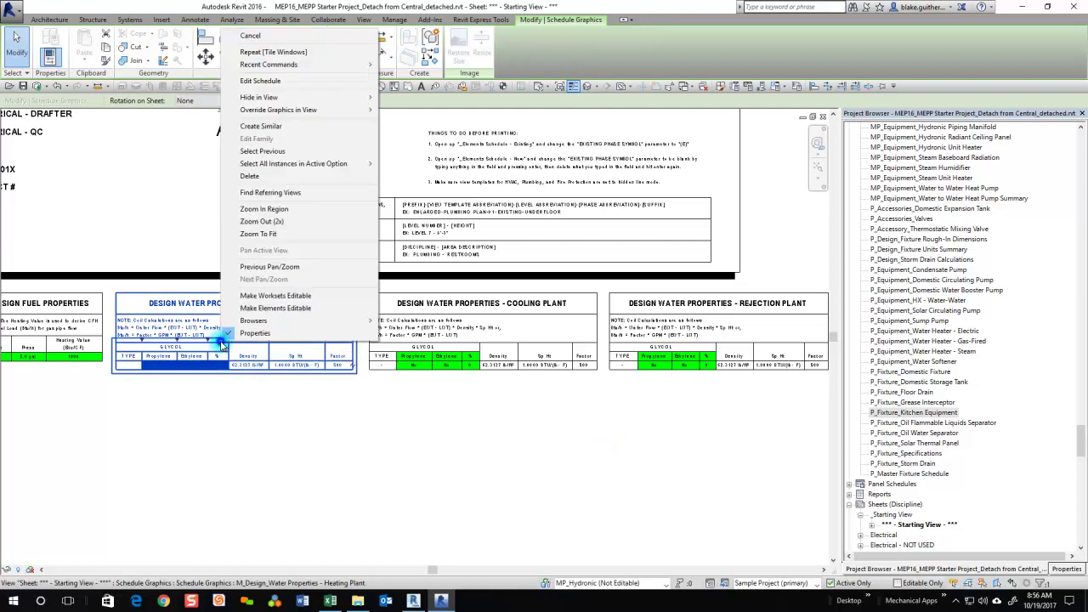
left_click(292, 80)
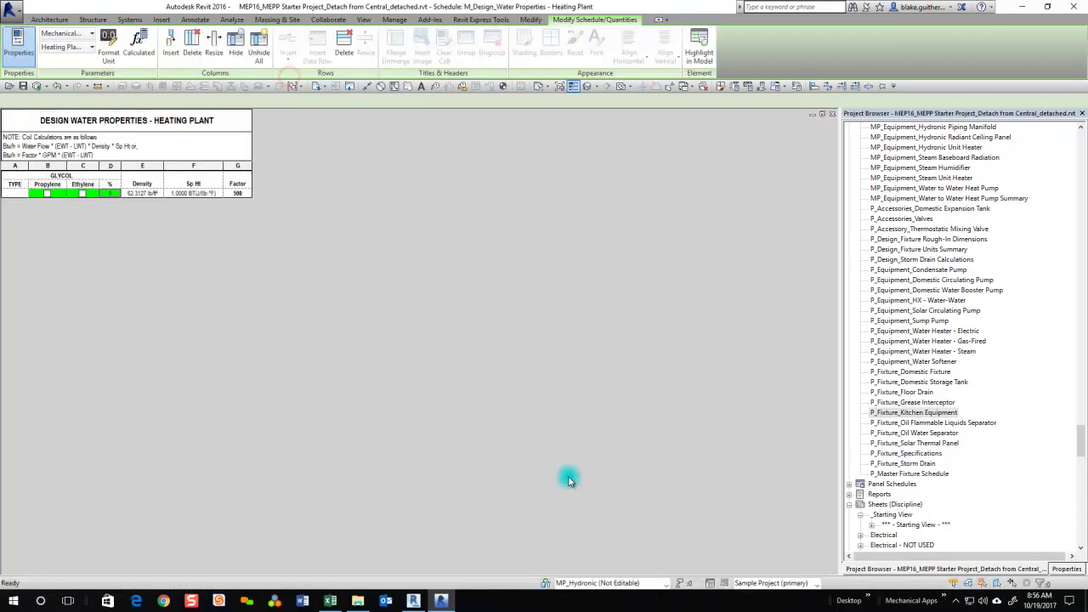
Step: Examine the heating plant schedule's filter settings and its sorting and grouping settings, leaving them as they are
left_click(1067, 568)
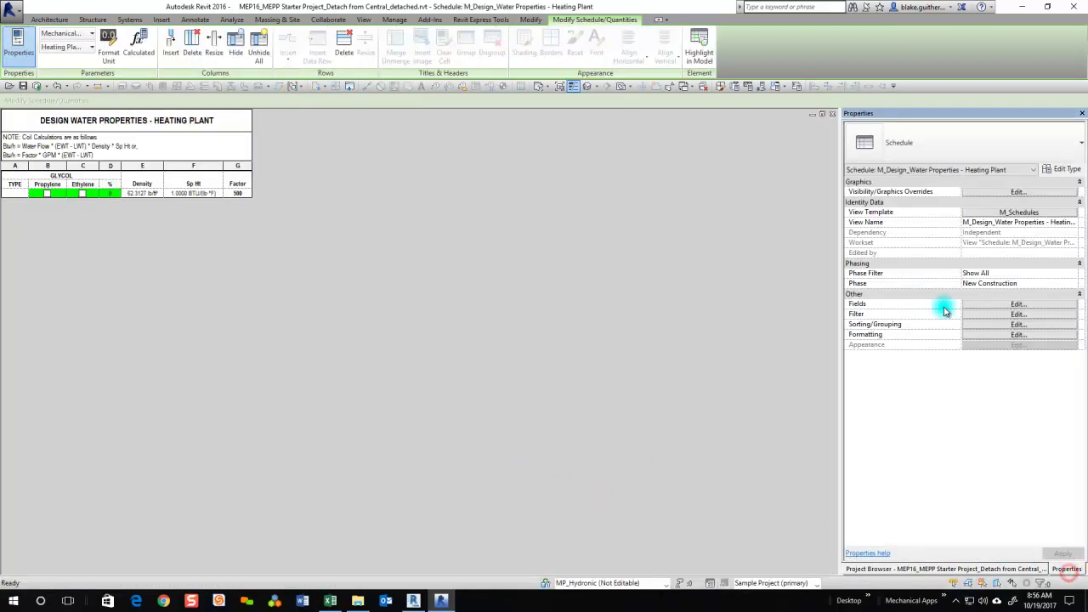
left_click(986, 316)
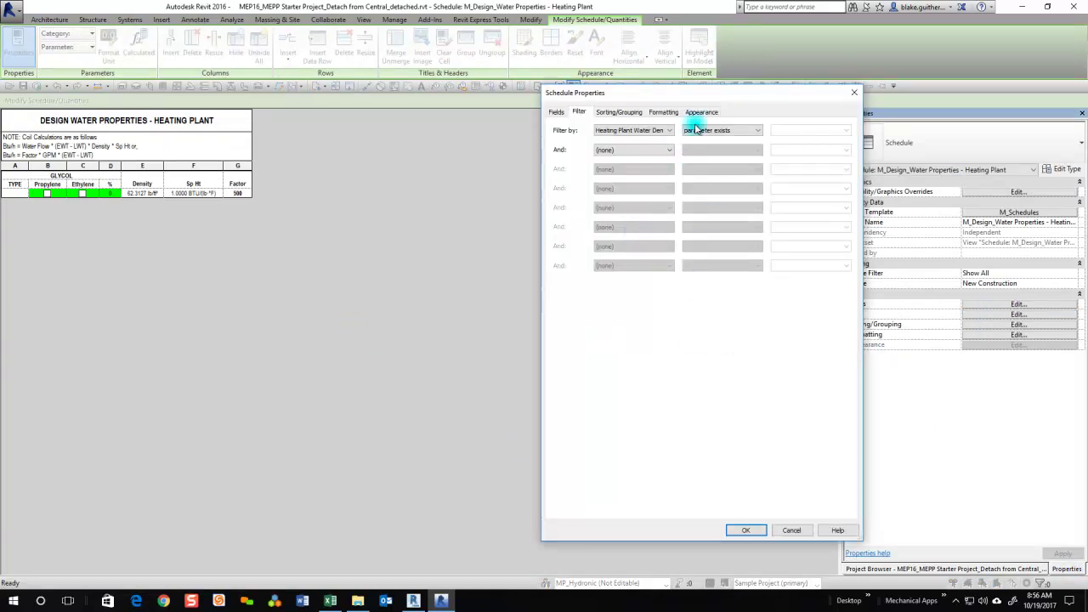
left_click_drag(728, 93, 554, 126)
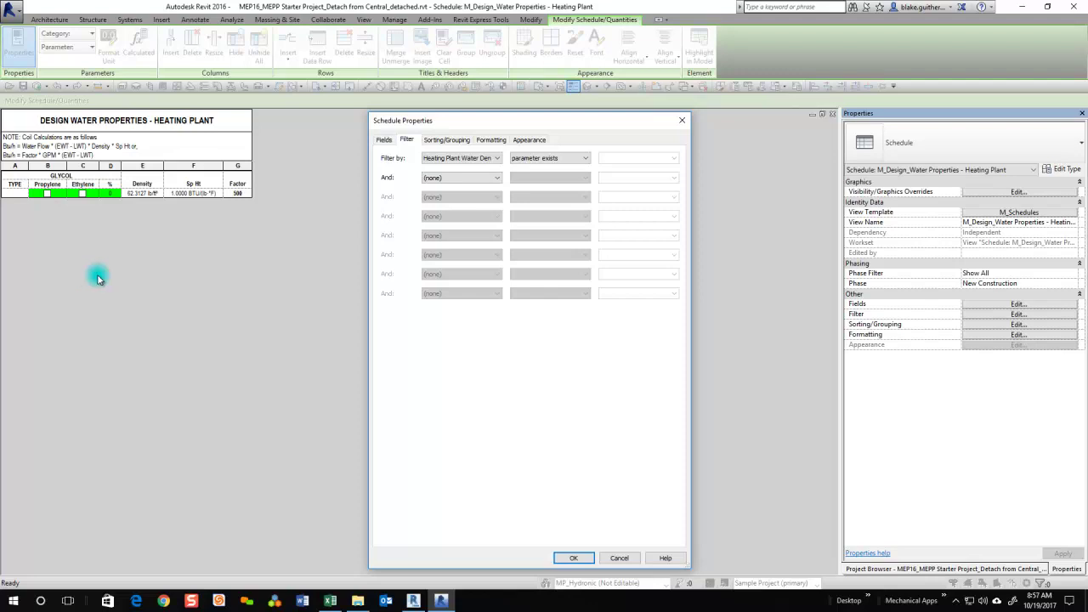
left_click(446, 139)
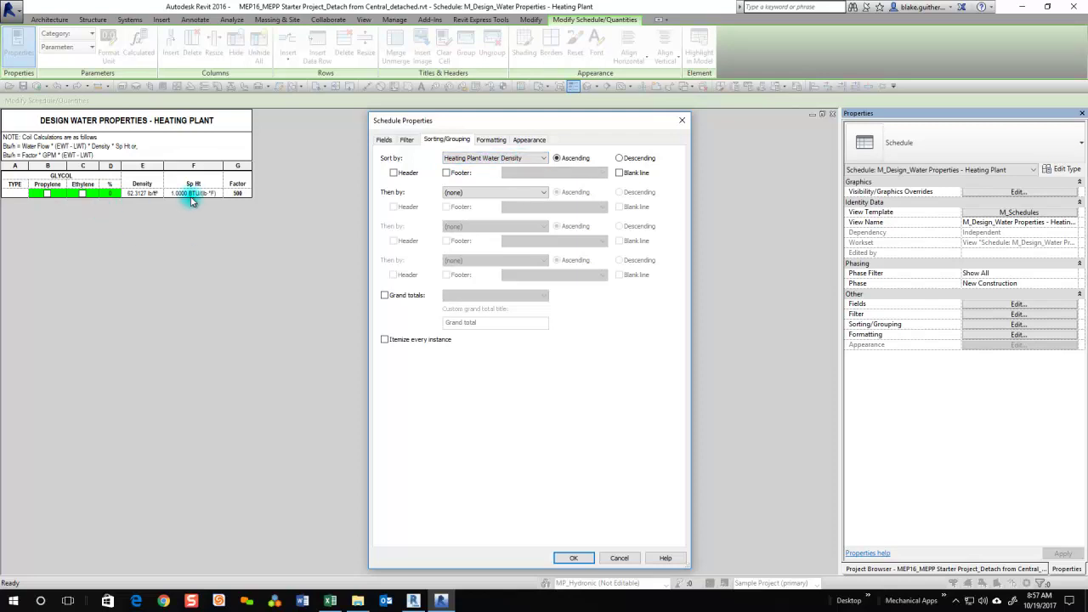
left_click(575, 558)
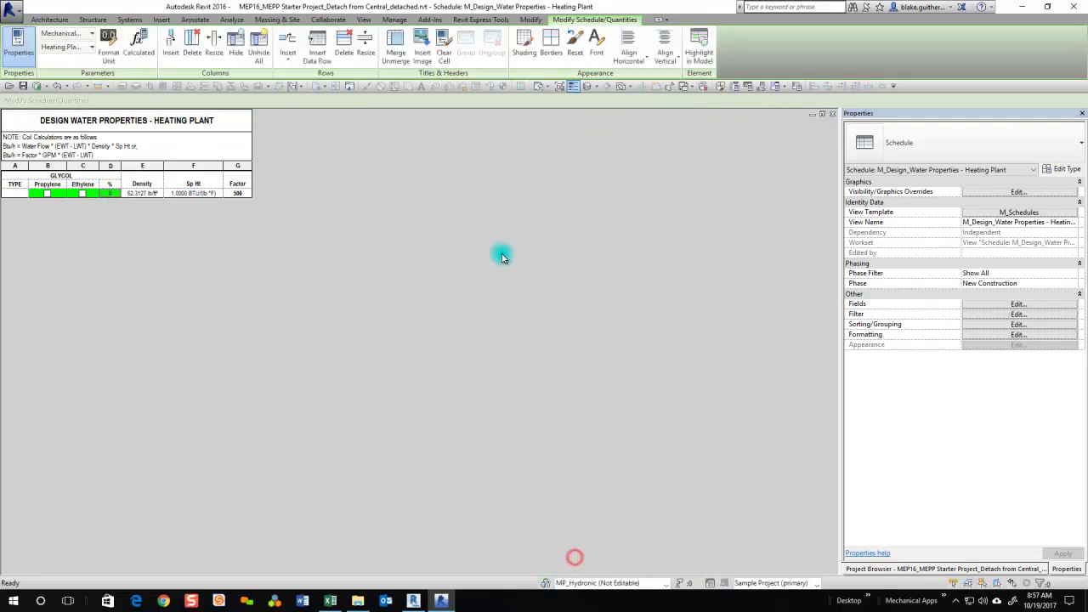
Step: Tile the open windows and select the AERCO BMK 750 boiler in the heating water riser diagram
left_click(365, 20)
left_click(934, 60)
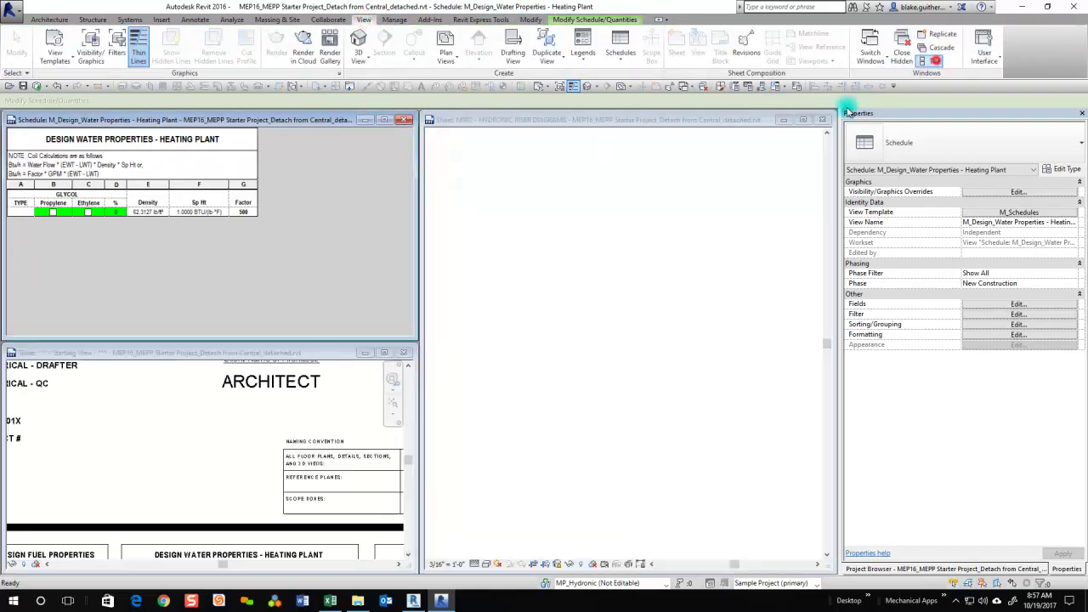
left_click(518, 201)
scroll(736, 290, "down", 4)
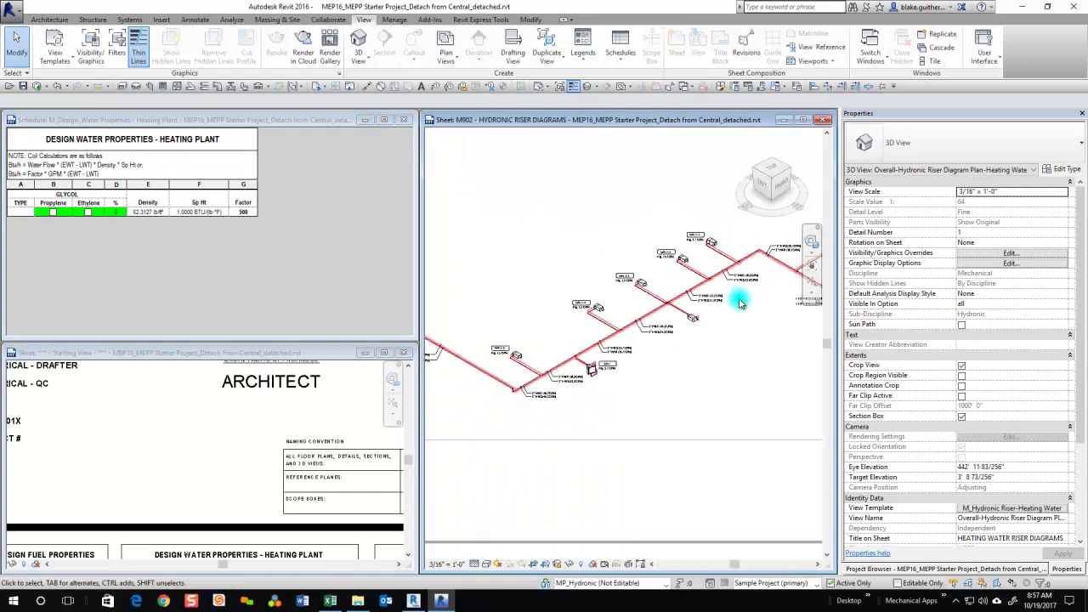
scroll(450, 303, "up", 5)
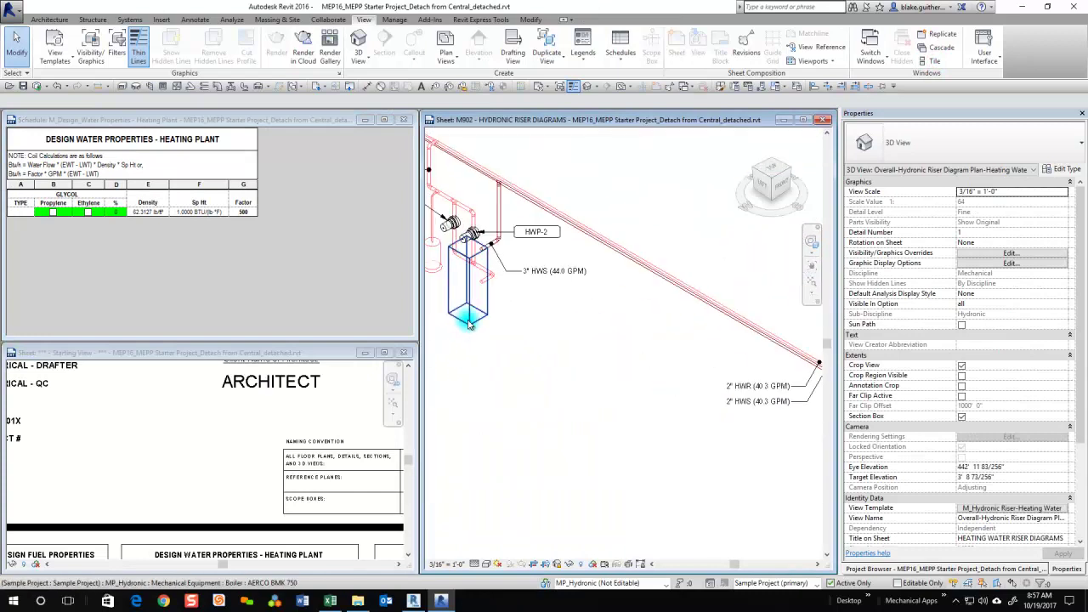
left_click(553, 362)
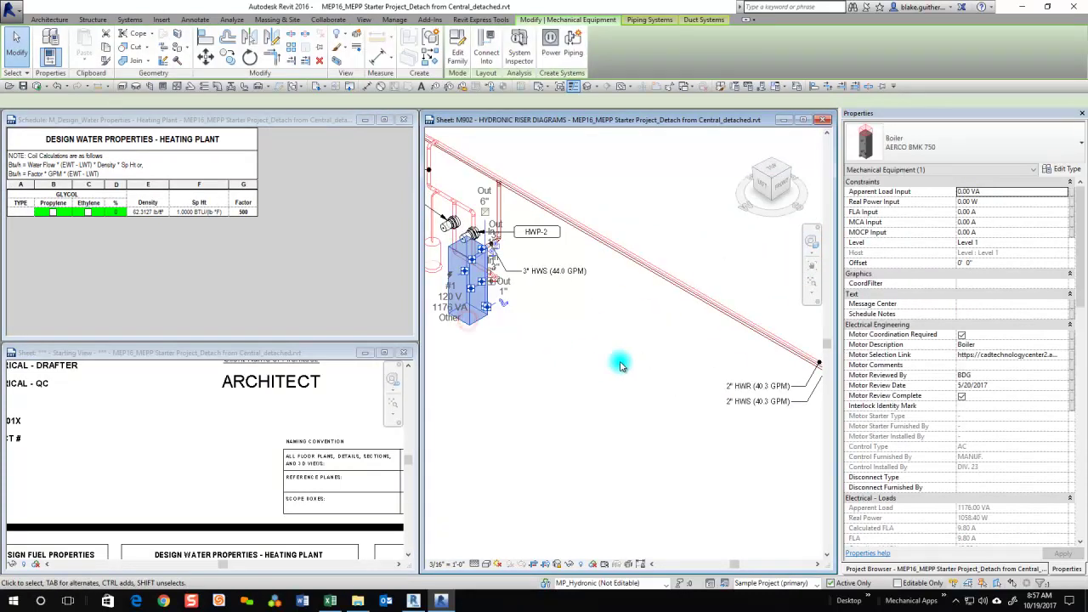
Step: Enable Heating Plant Glycol is Ethylene in the AERCO BMK 750 boiler's type properties
left_click(1066, 169)
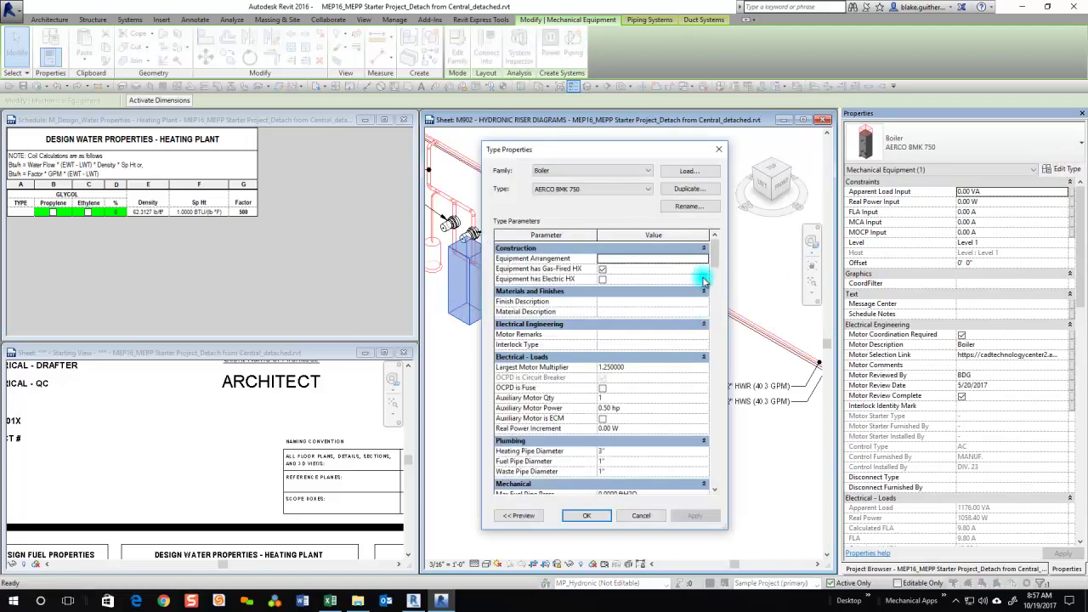
left_click_drag(712, 245, 720, 456)
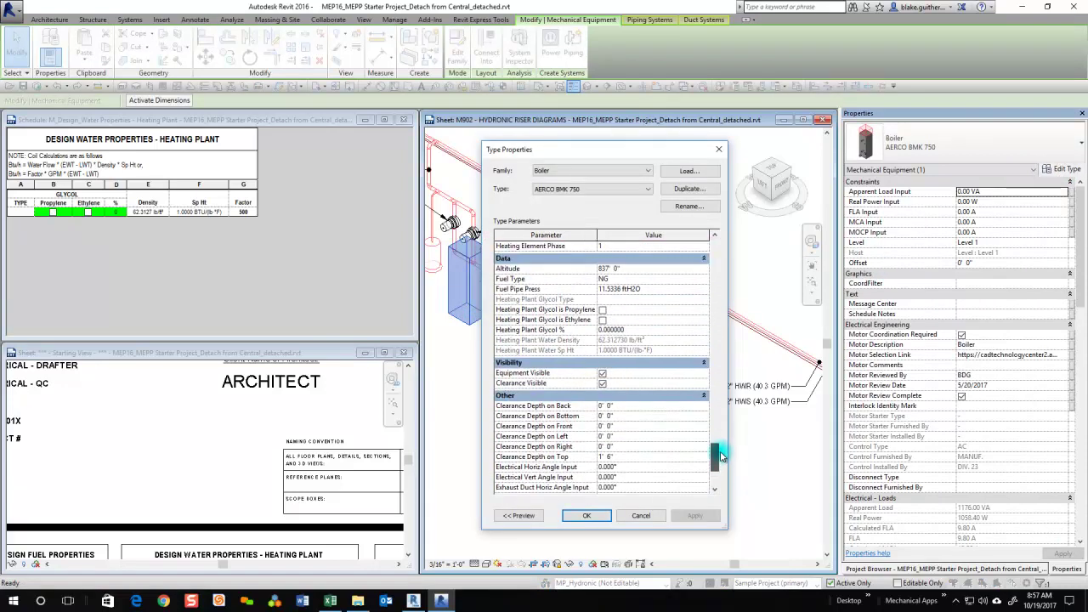
left_click(602, 320)
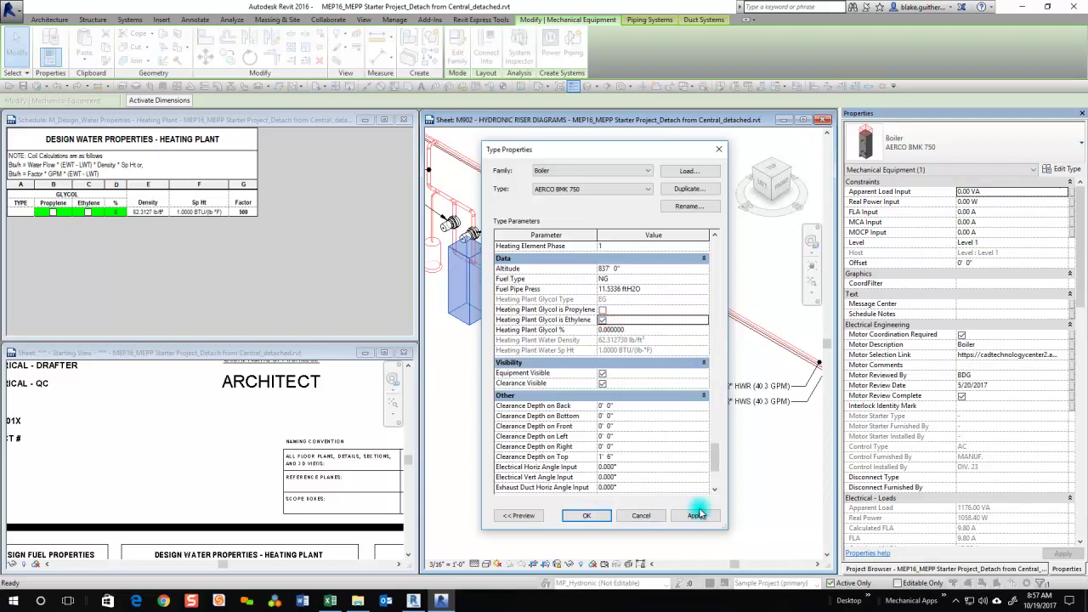
left_click(584, 516)
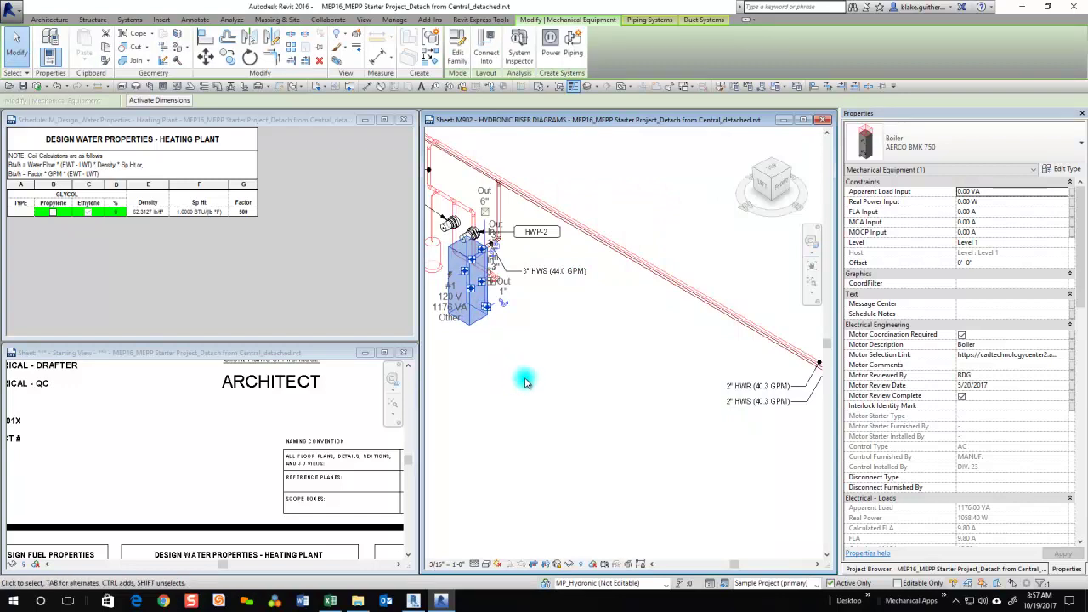
Step: Set Heating Plant Glycol % to 30 in the AERCO BMK 750 boiler's type properties
left_click(1064, 168)
left_click_drag(712, 250, 717, 456)
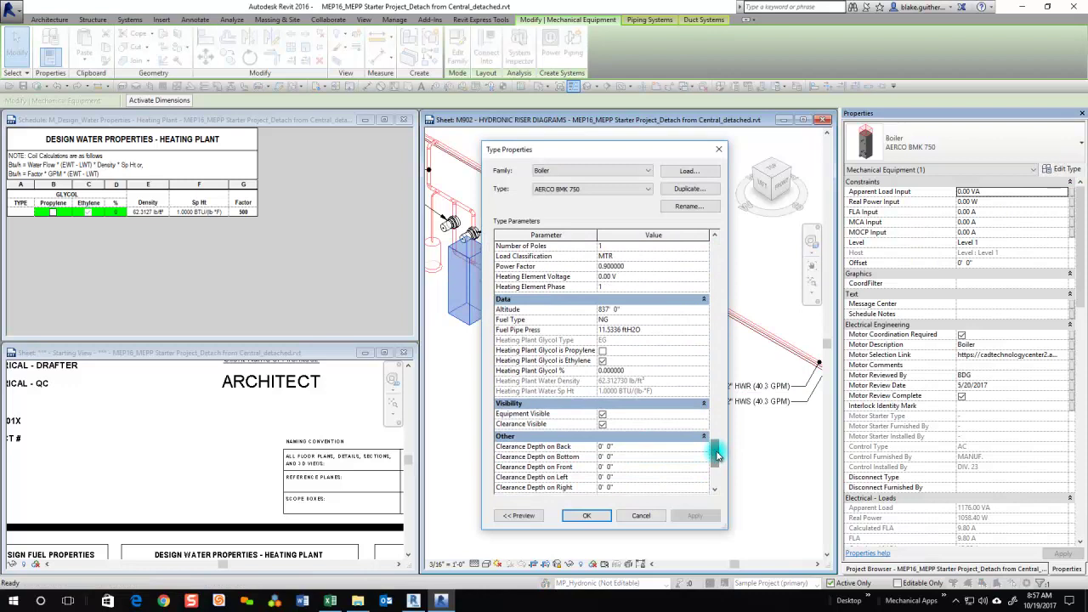
left_click(647, 370)
type("30")
key("Tab")
left_click(587, 517)
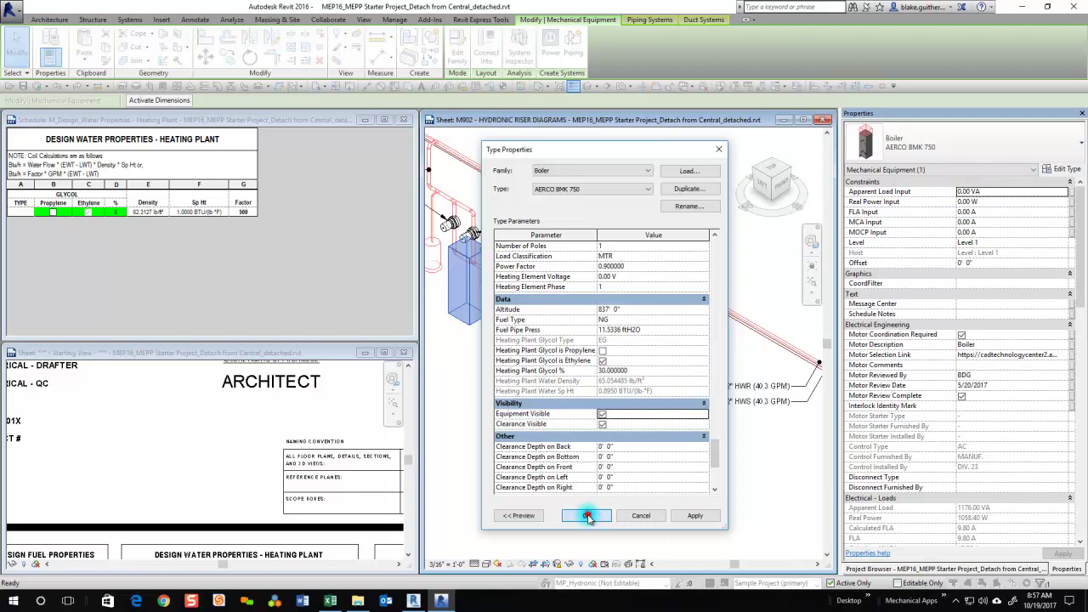